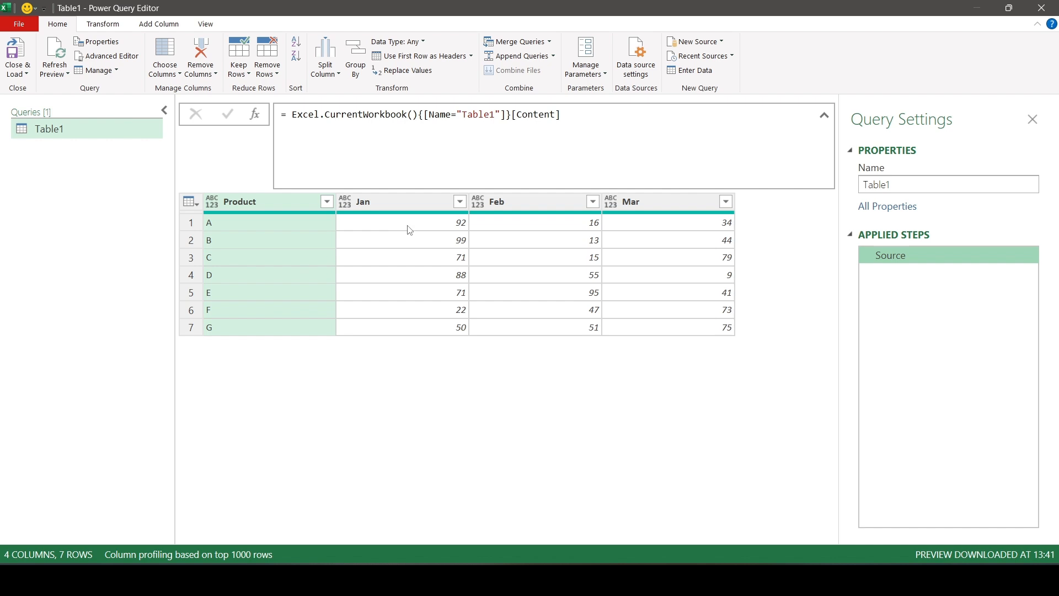
left_click(410, 223)
left_click(530, 220)
left_click(640, 224)
left_click(256, 227)
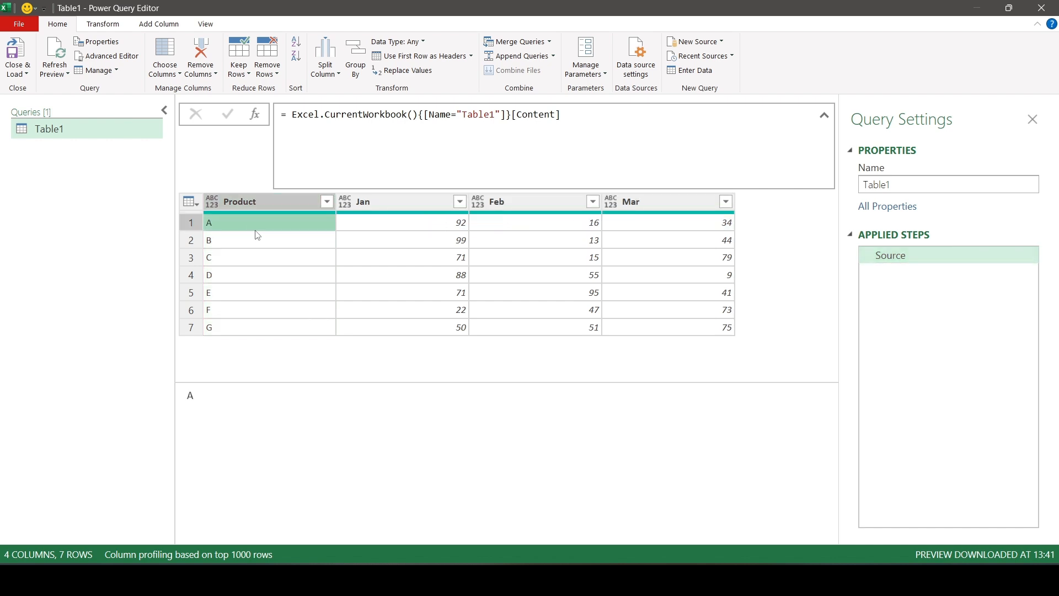
left_click(261, 246)
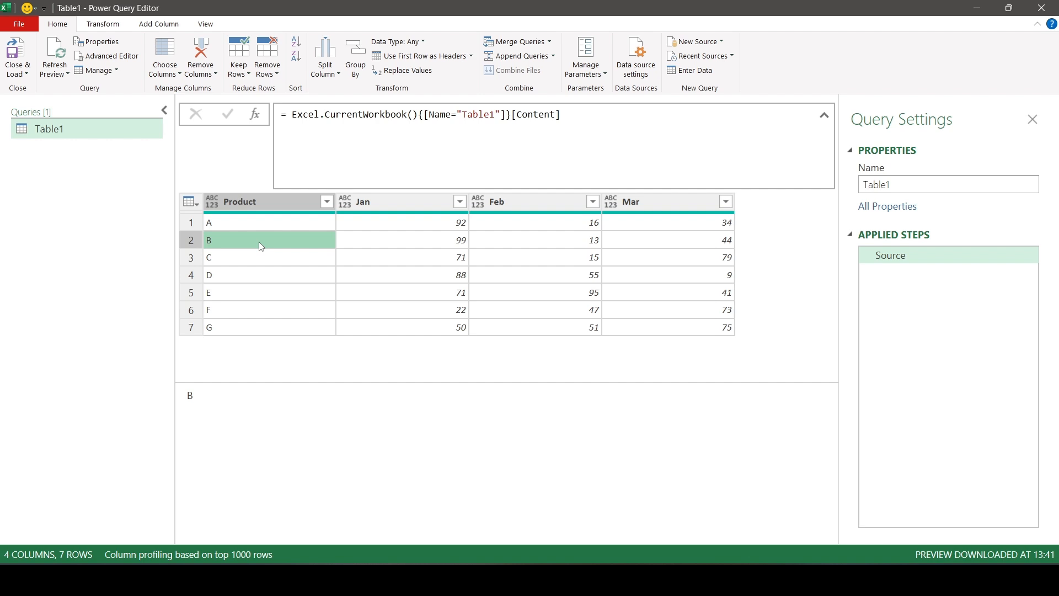
left_click(759, 214)
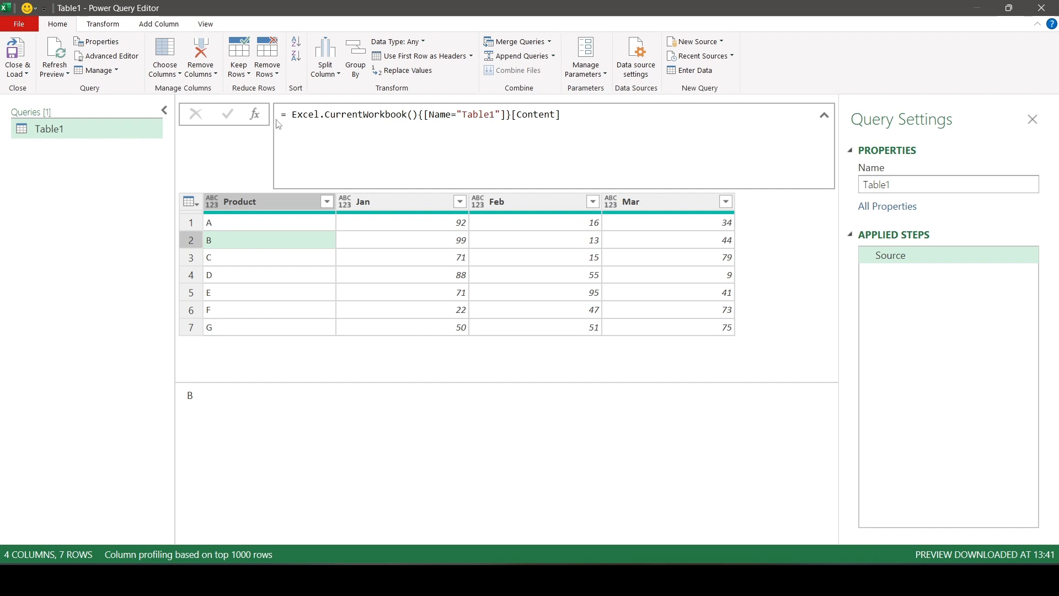
Step: Add a custom step after Source and start a Table.AddColumn function around the Source reference
left_click(255, 114)
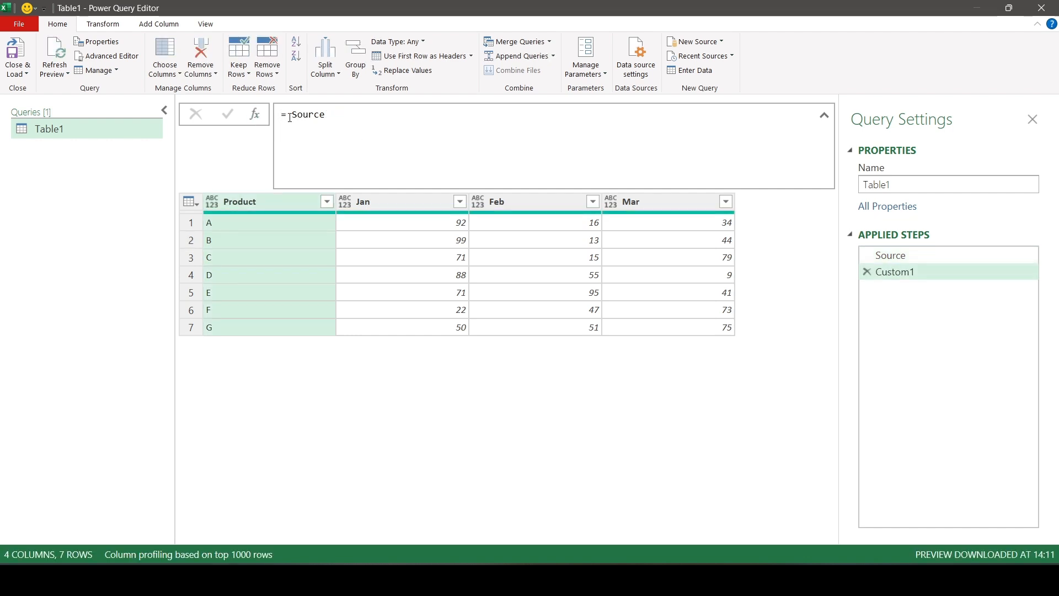
left_click(289, 116)
type("tb")
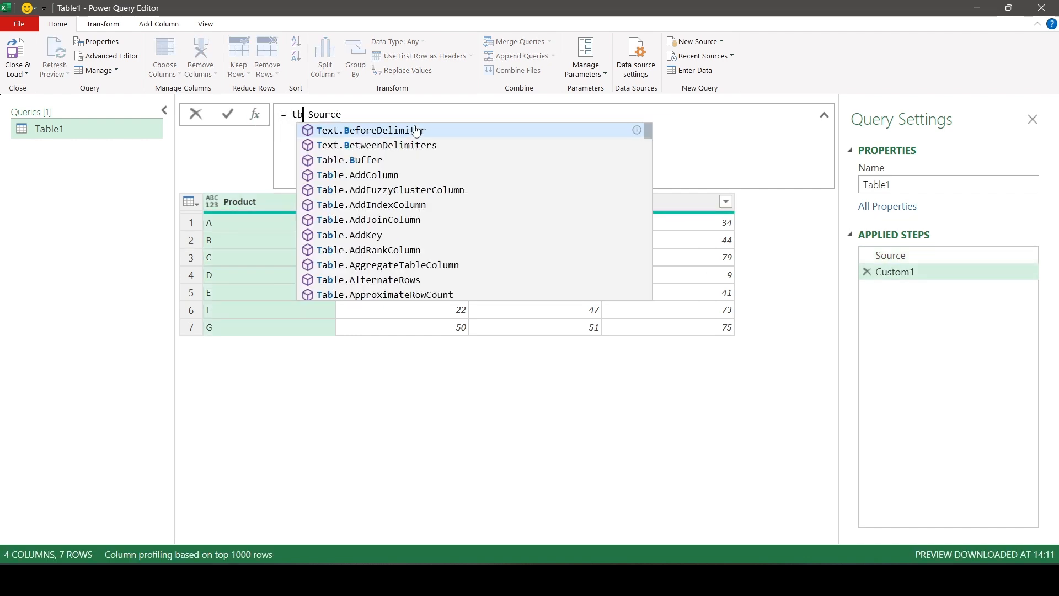
type("ladd")
key("Tab")
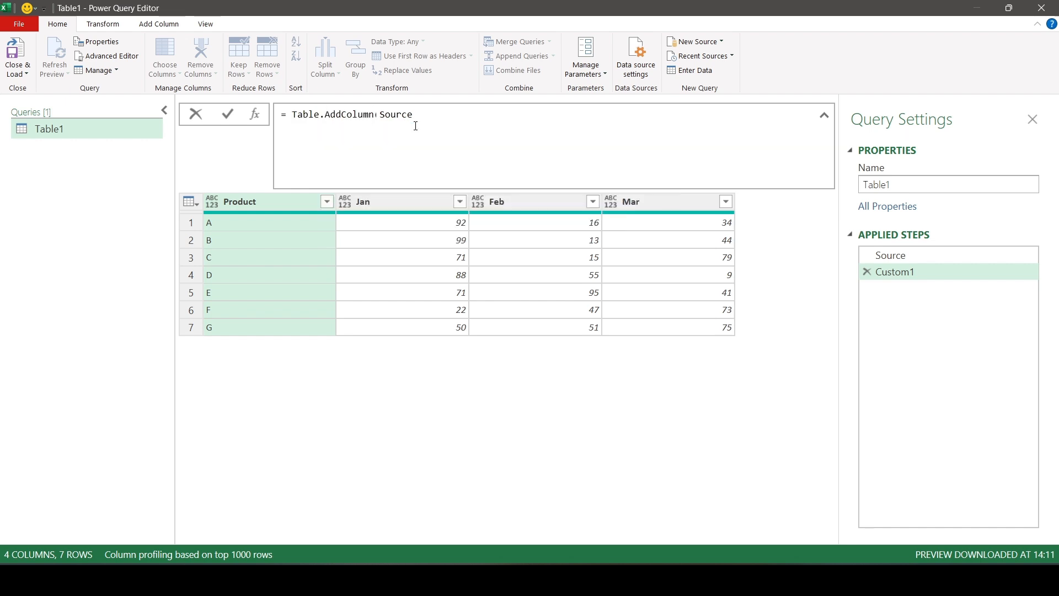
type("(")
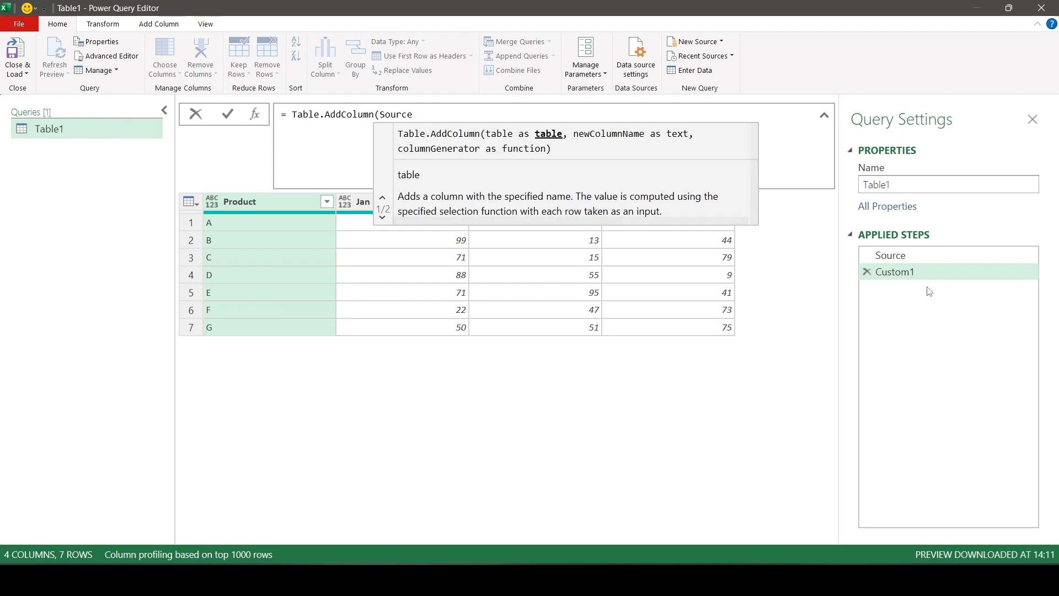
Step: Complete the formula with column name "Total" and generator each _, apply it, and preview the record in the second row
left_click(423, 114)
type(",")
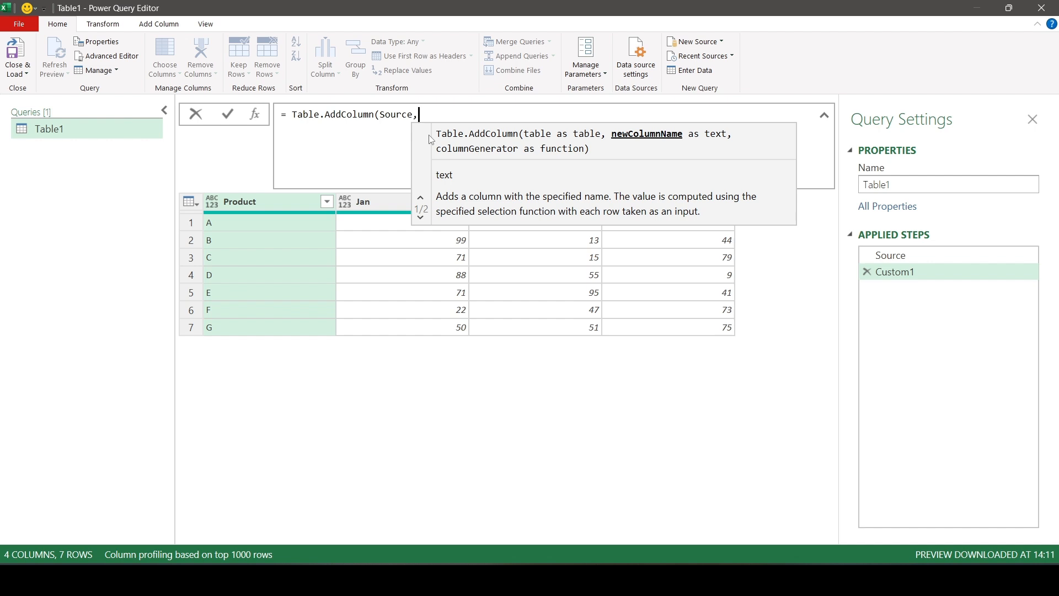
type("\"Total\"")
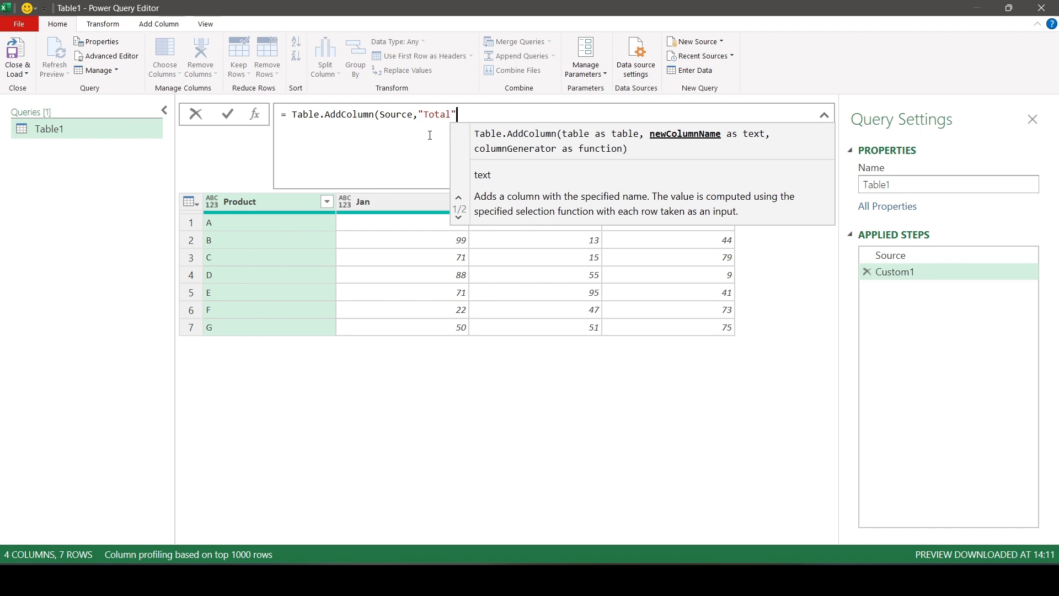
type(",")
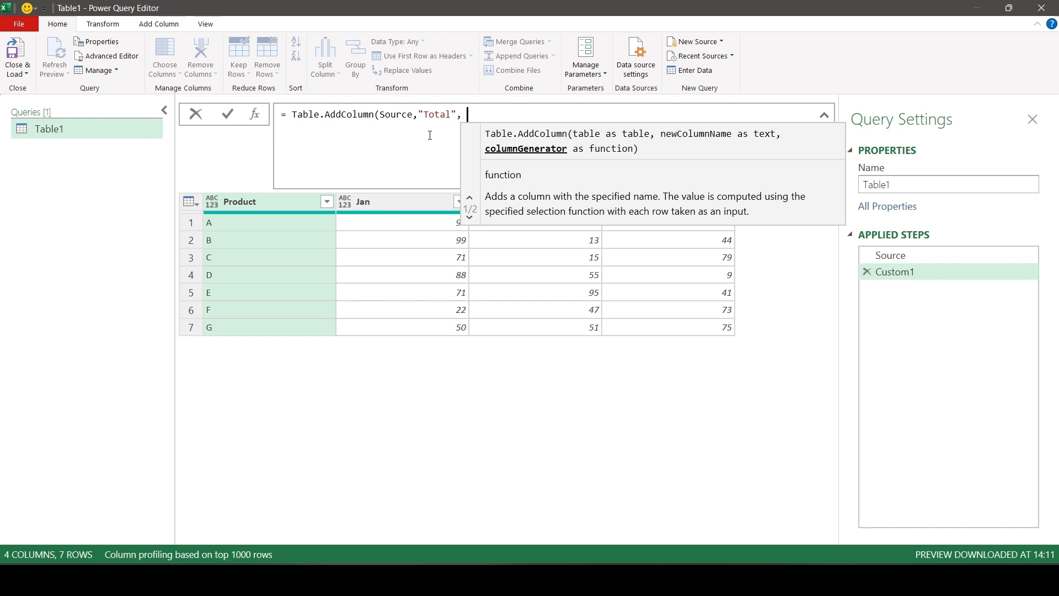
type(" each _")
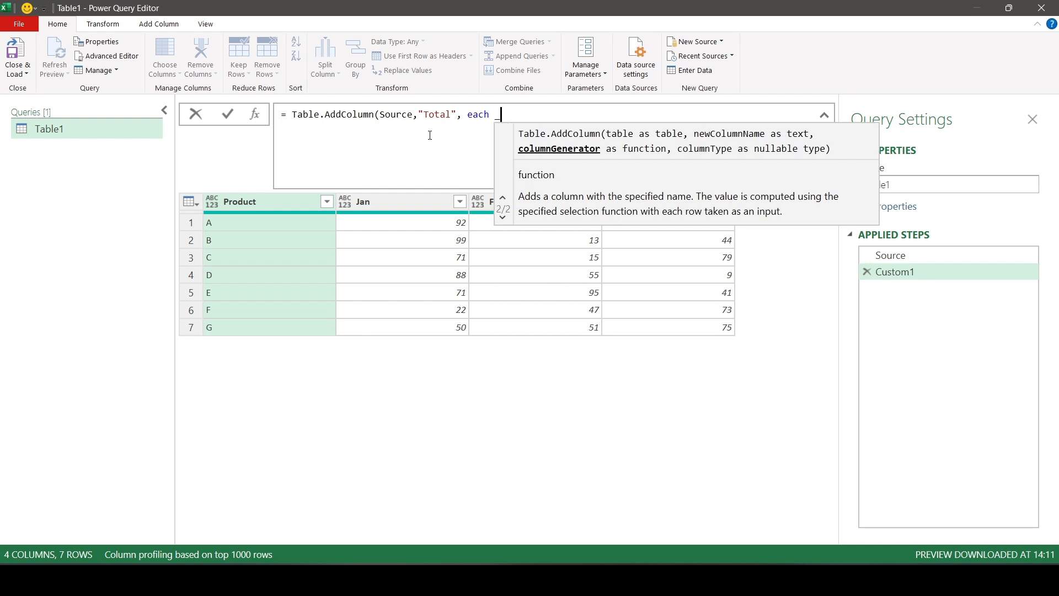
type(")")
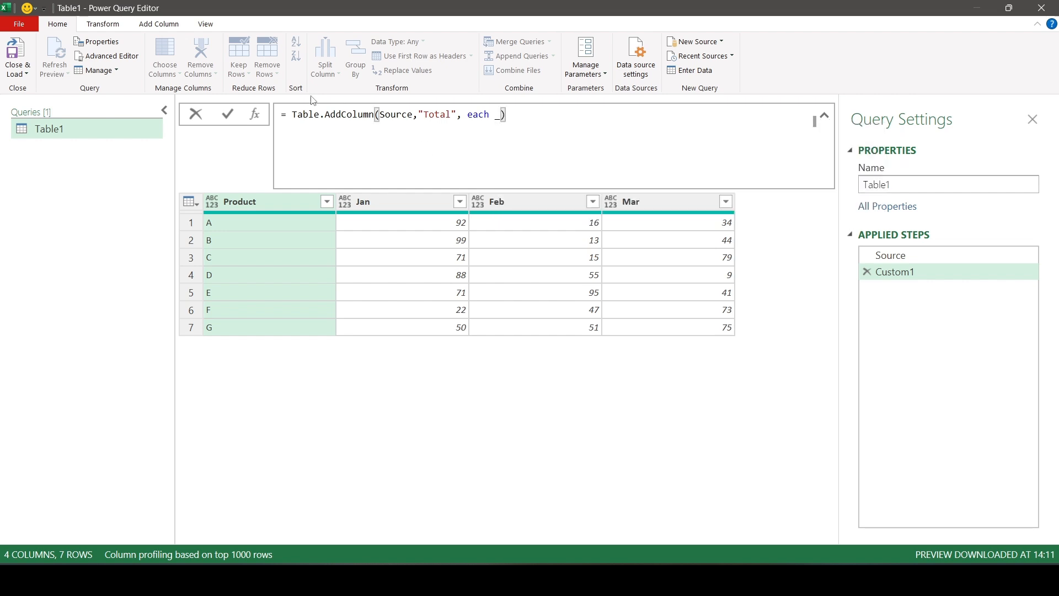
left_click(230, 116)
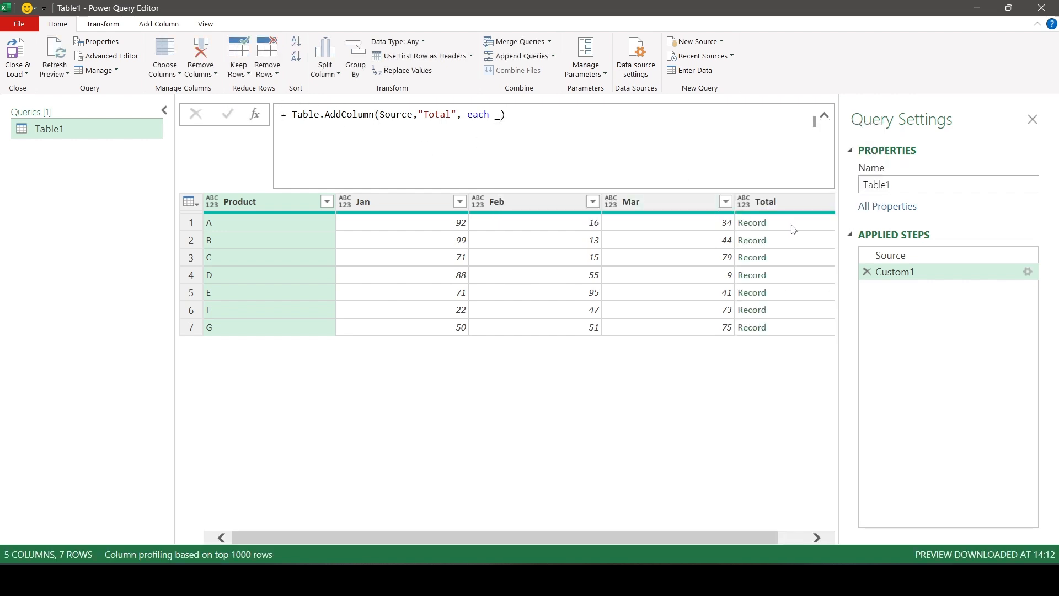
left_click(794, 225)
left_click(795, 234)
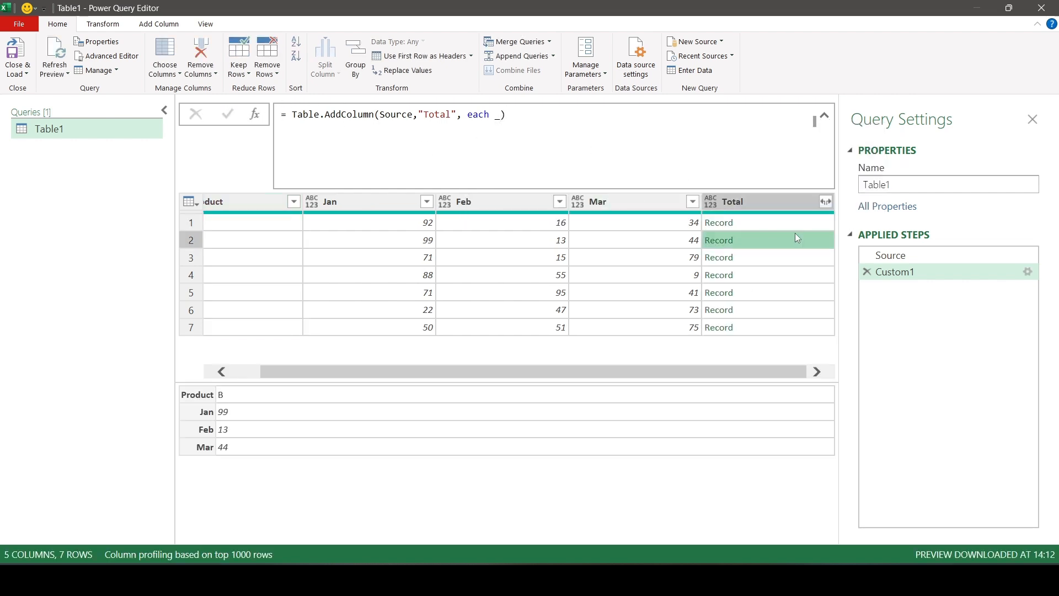
Step: Wrap the underscore in Record.ToList within the Total column formula, apply it, and preview the first row's list
left_click(491, 114)
type("rectil")
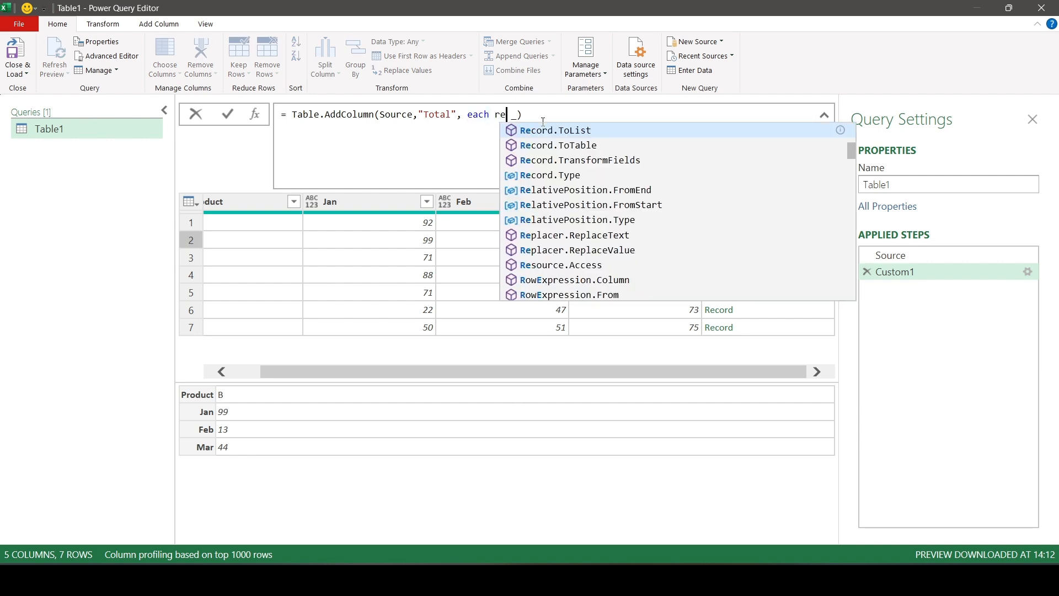
key("Tab")
type("(")
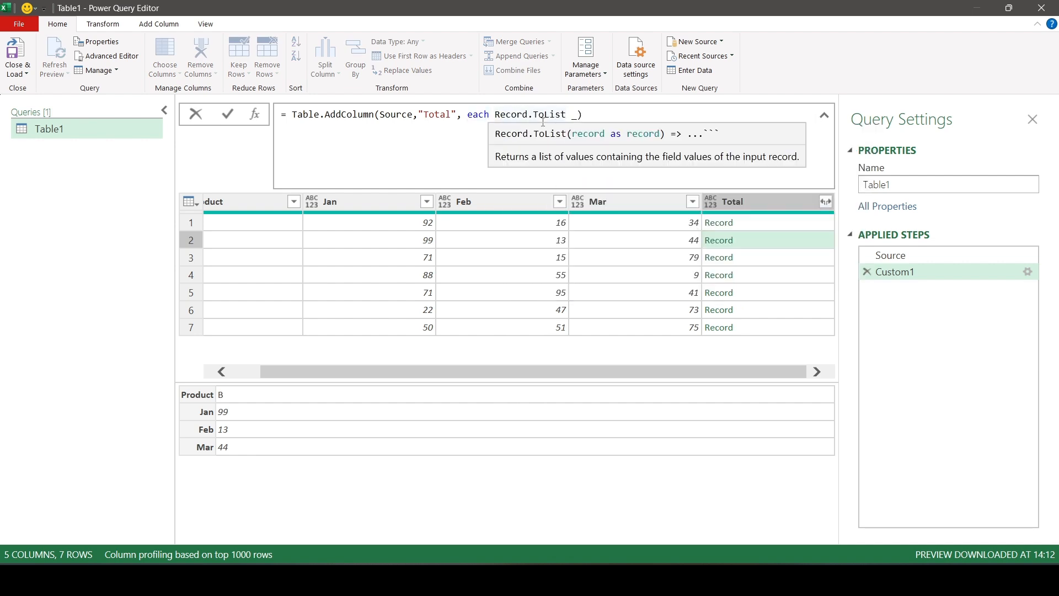
key("Delete")
key("Delete")
key("Delete")
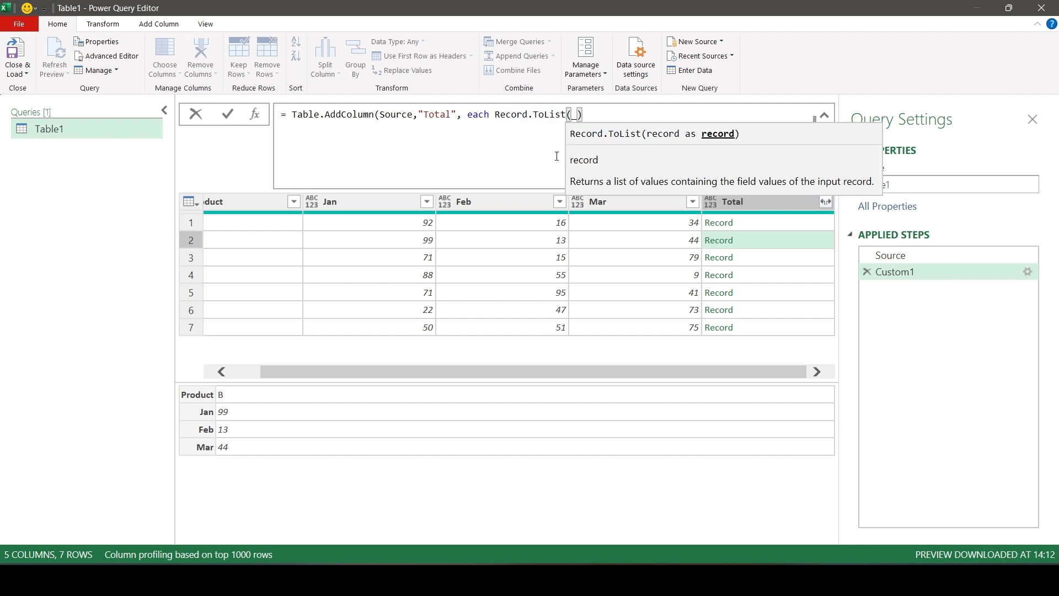
type("_")
left_click(600, 119)
type(")")
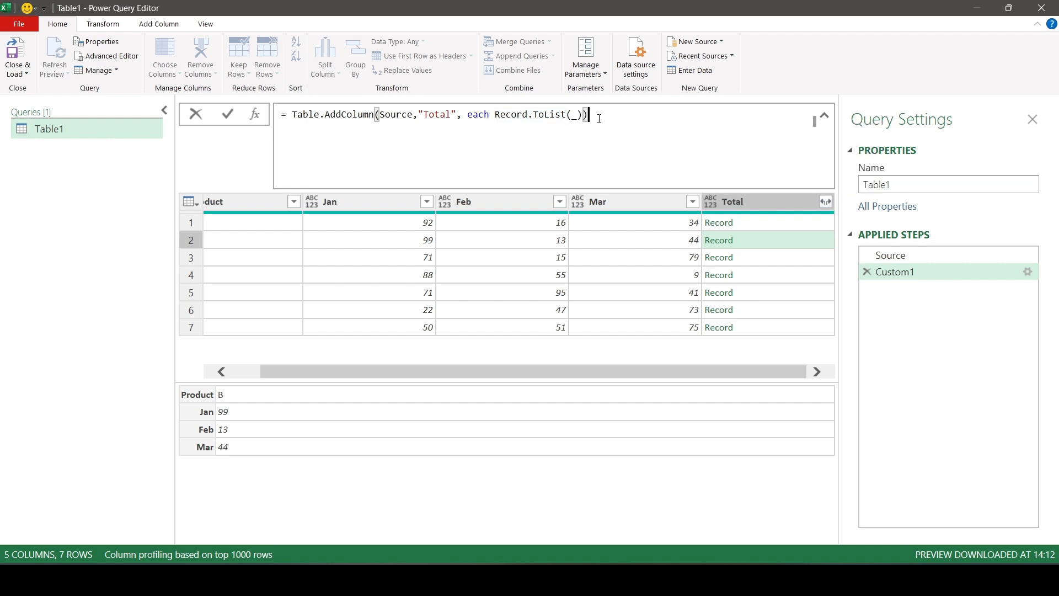
left_click(227, 115)
left_click(791, 228)
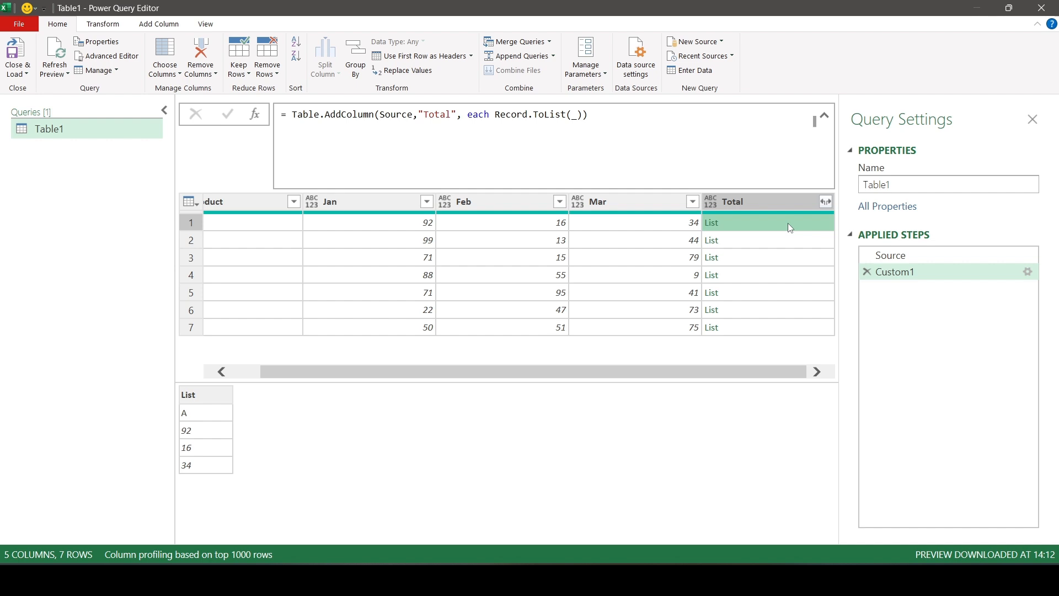
left_click(209, 410)
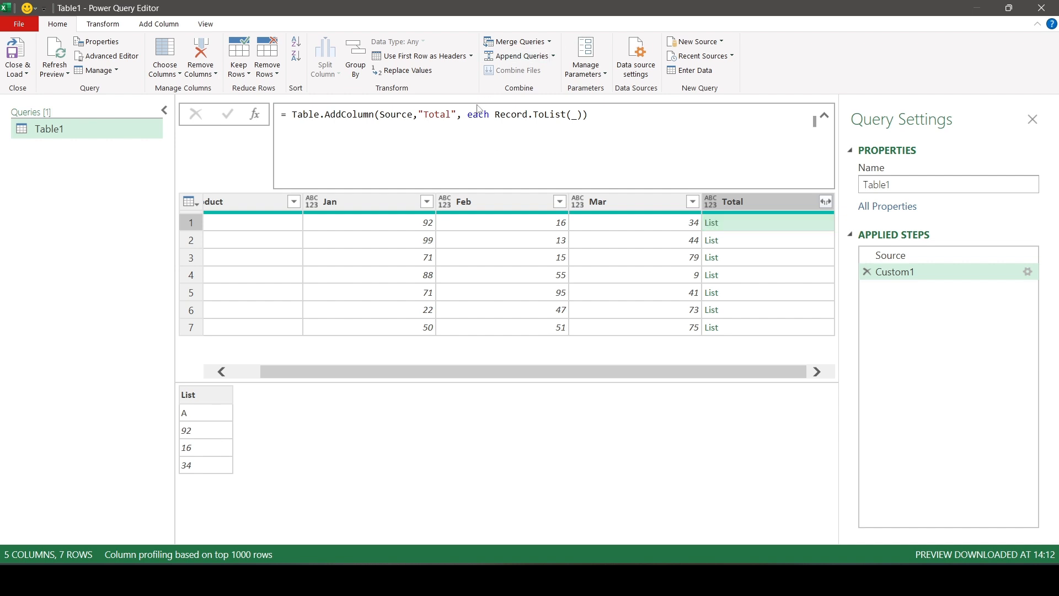
Step: Wrap Record.ToList(_) in List.Skip to drop the product value, apply the formula, and preview the first row's list
left_click(491, 114)
type("List.Skip")
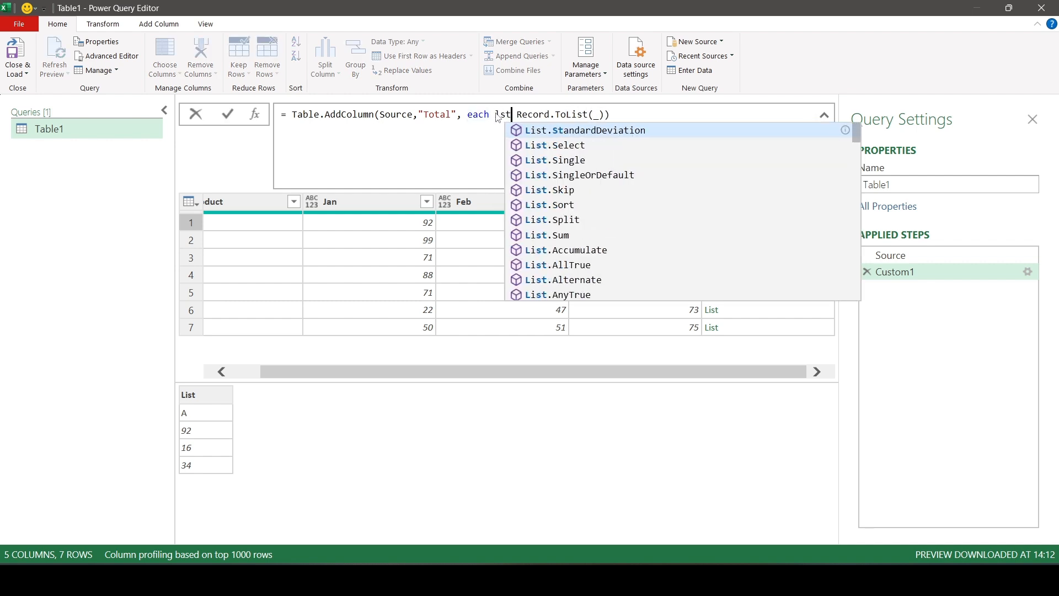
type("(")
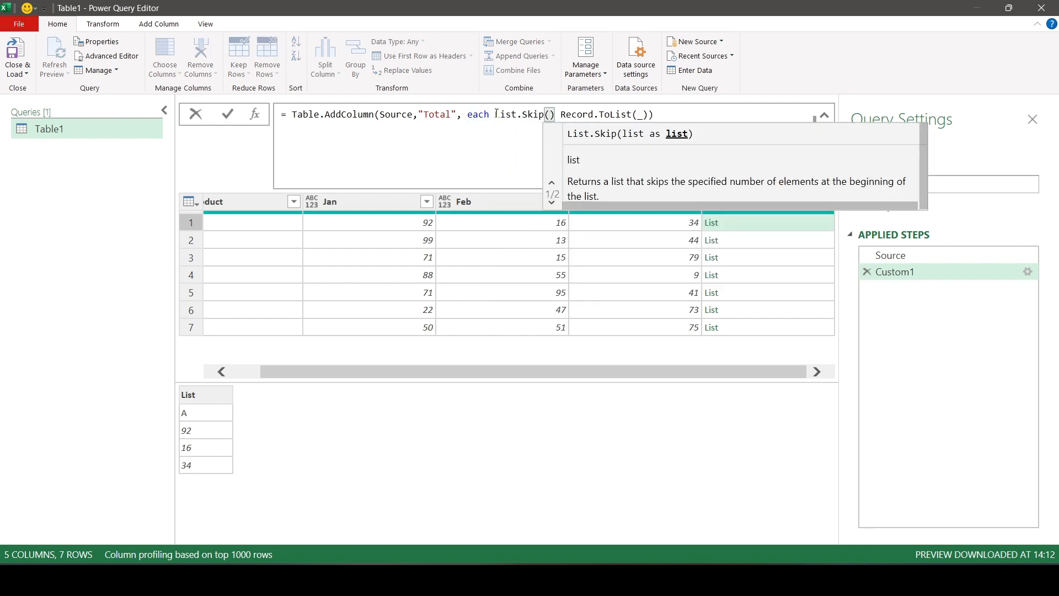
key("Delete")
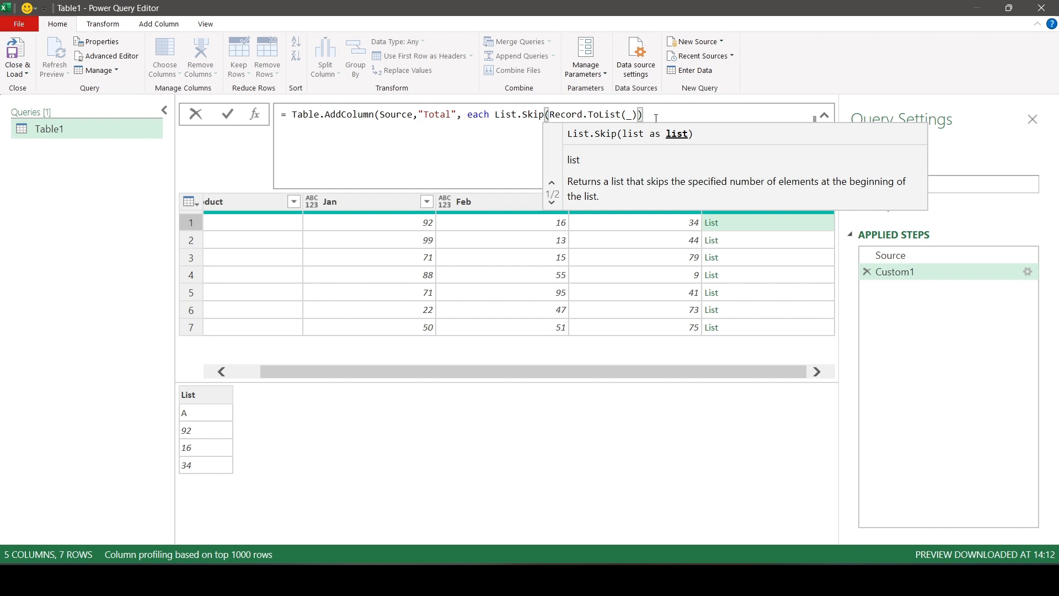
left_click(655, 119)
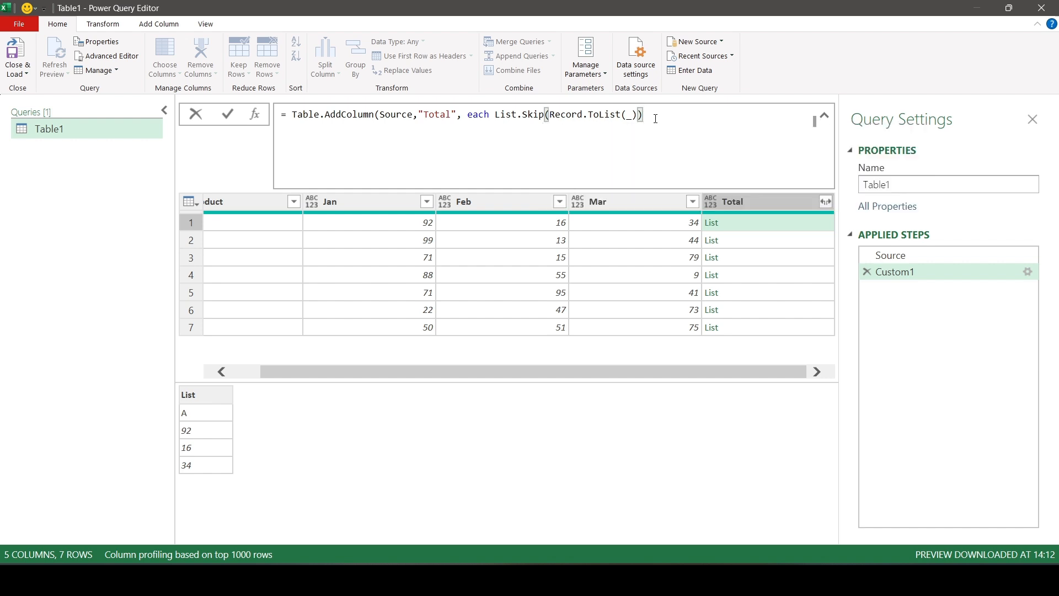
type(")")
left_click(228, 113)
left_click(780, 223)
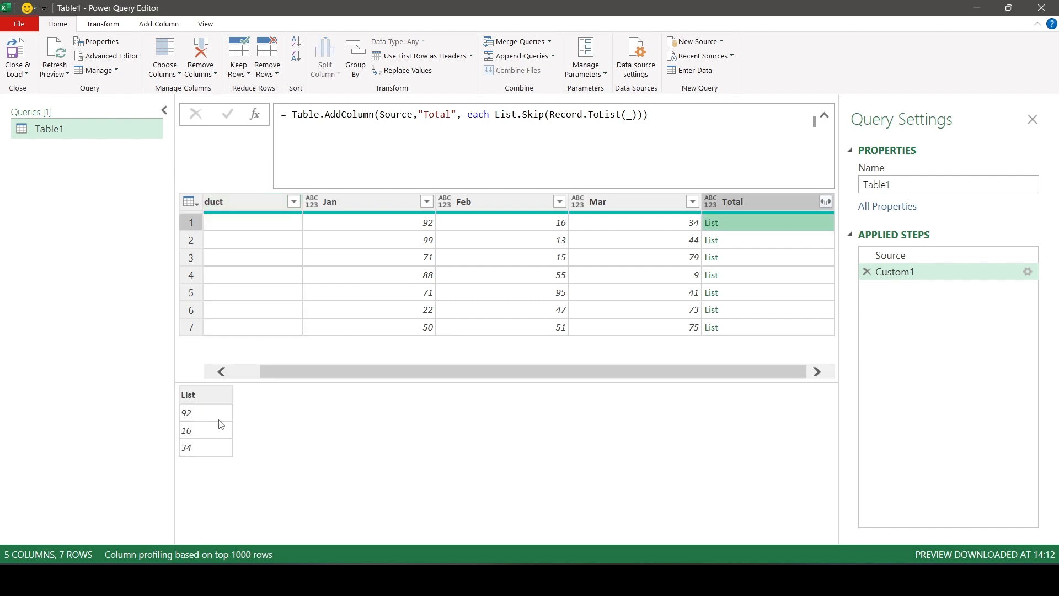
Step: Wrap the List.Skip expression in List.Sum so the Total column adds up each row's months, and apply the formula
left_click(491, 114)
type("lt")
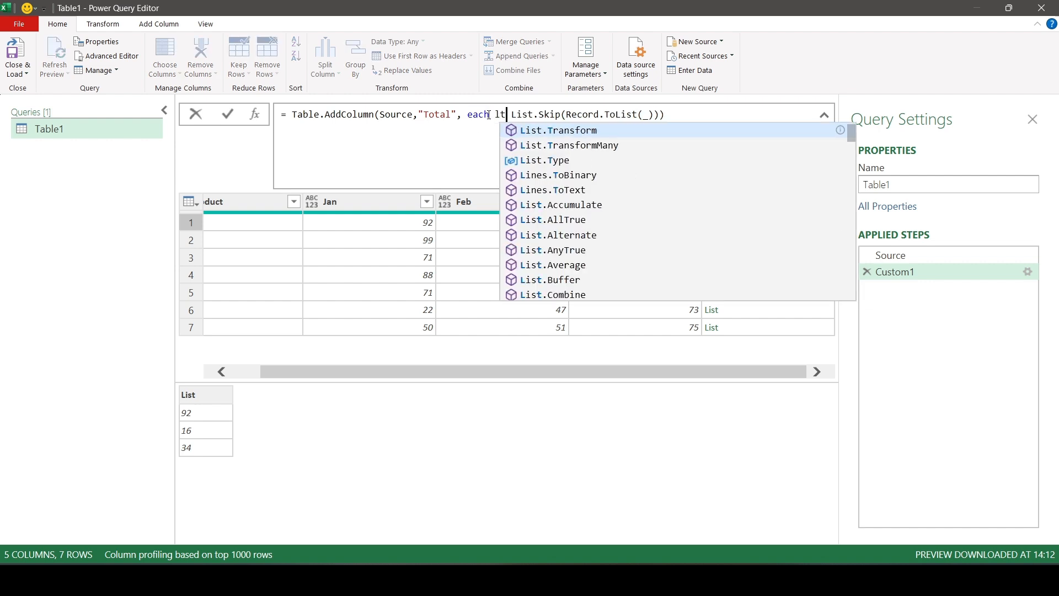
key("BackSpace")
type("ist.Sum")
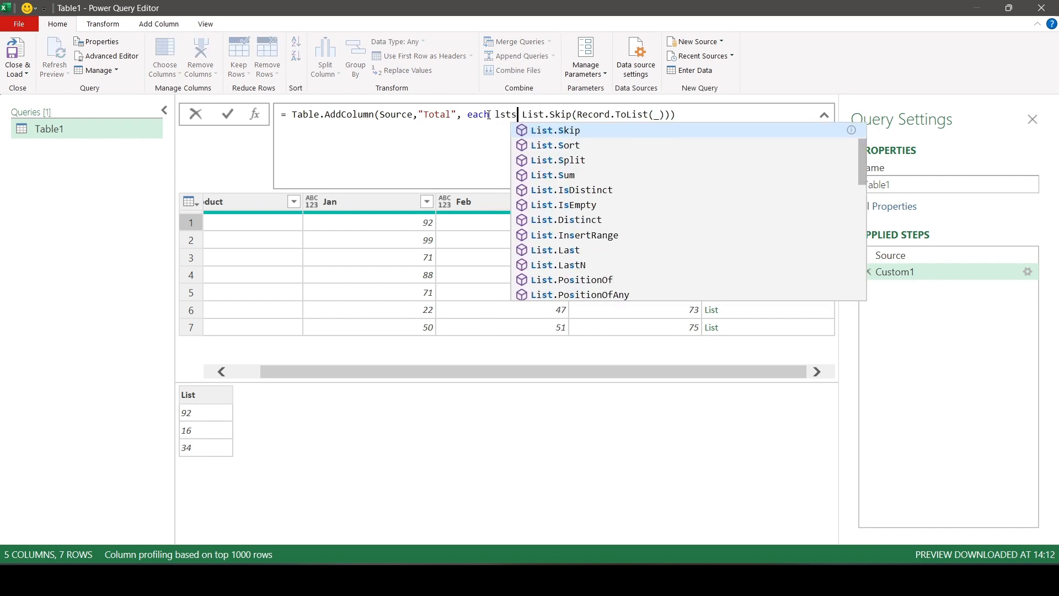
key("Tab")
key("Delete")
type("(")
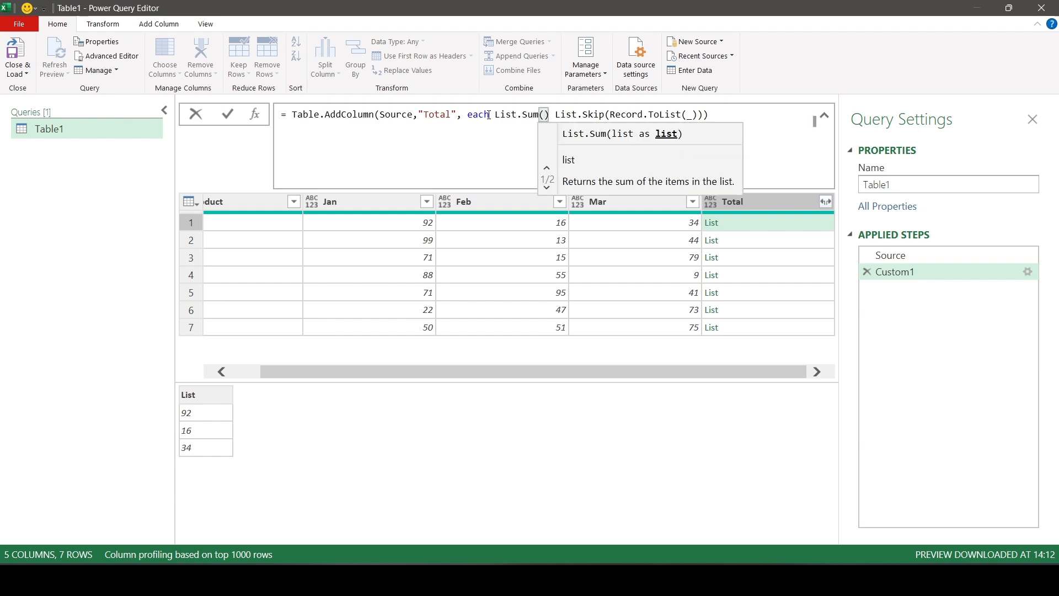
left_click(707, 117)
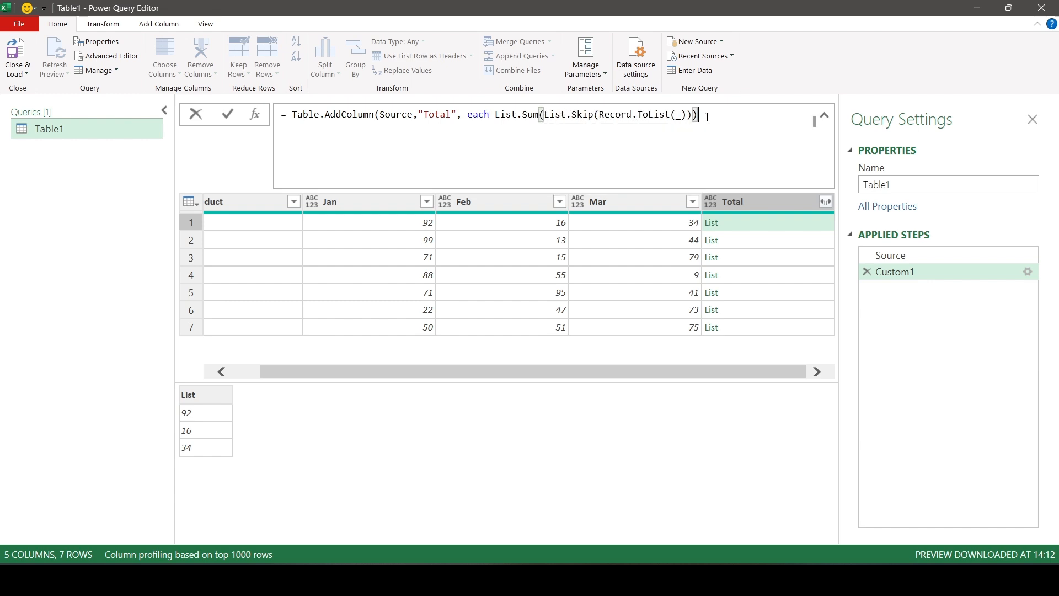
type(")")
left_click(226, 114)
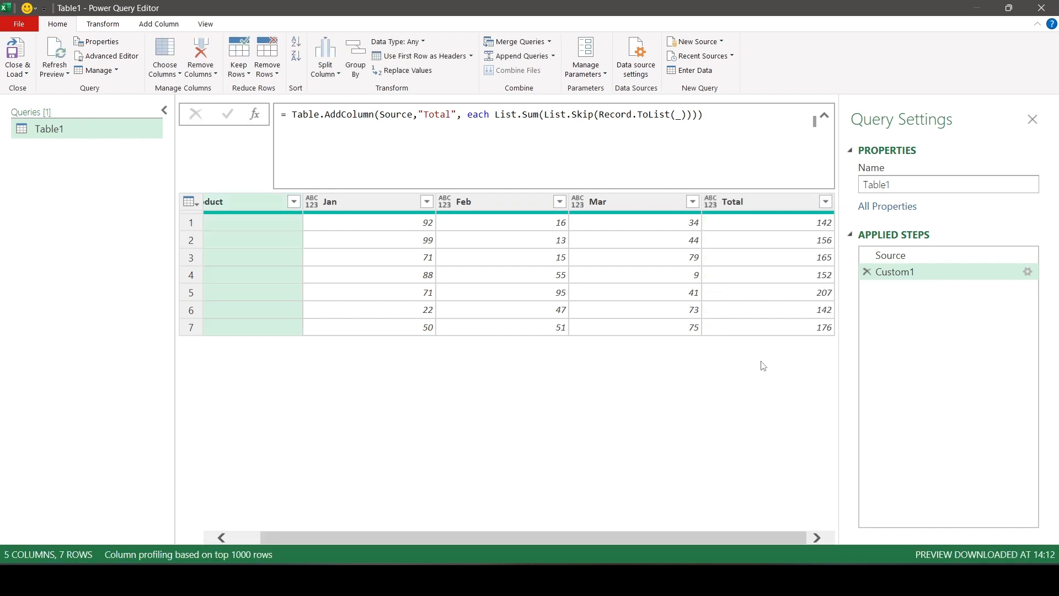
Step: Compare the Source step with the custom step, and rename the custom step to RowTotal
left_click(906, 258)
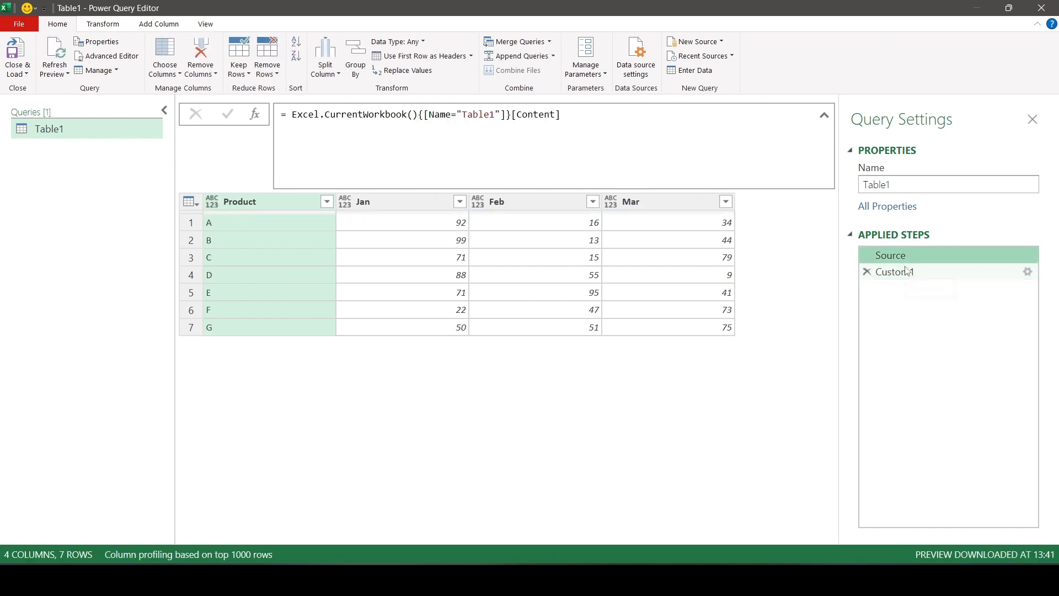
left_click(908, 272)
double_click(908, 273)
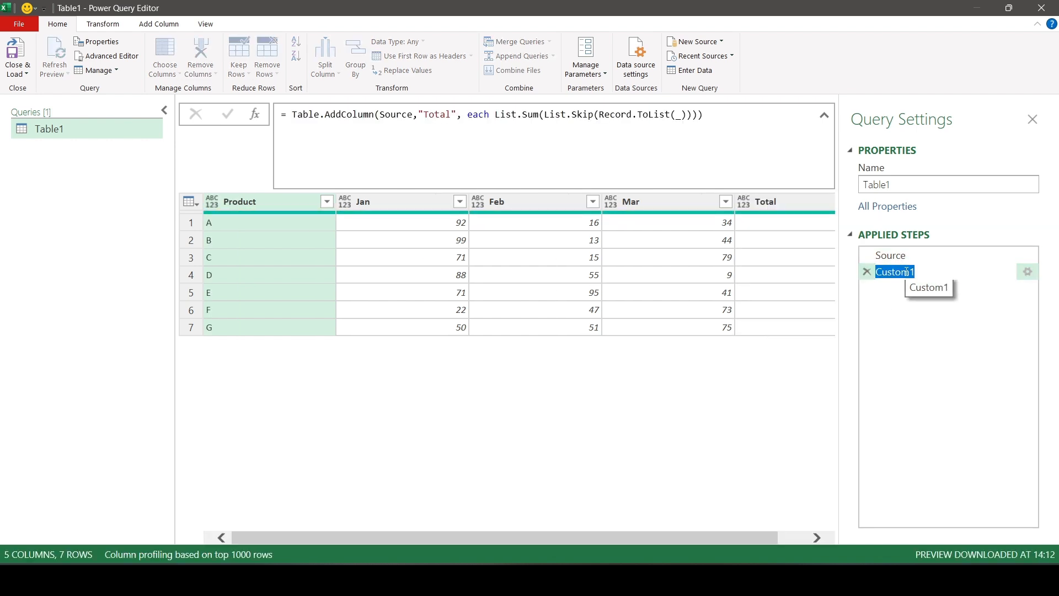
type("RowTotal")
key("Return")
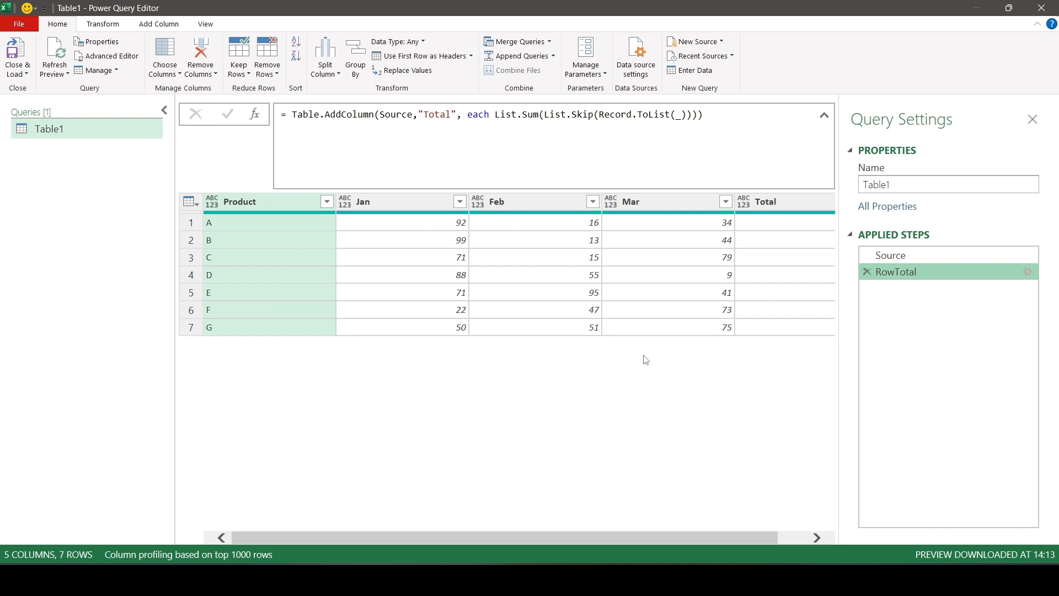
Step: Add a custom step after RowTotal with the formula Table.ColumnNames(RowTotal), apply it, and preview the month and Product names in the list
left_click(257, 122)
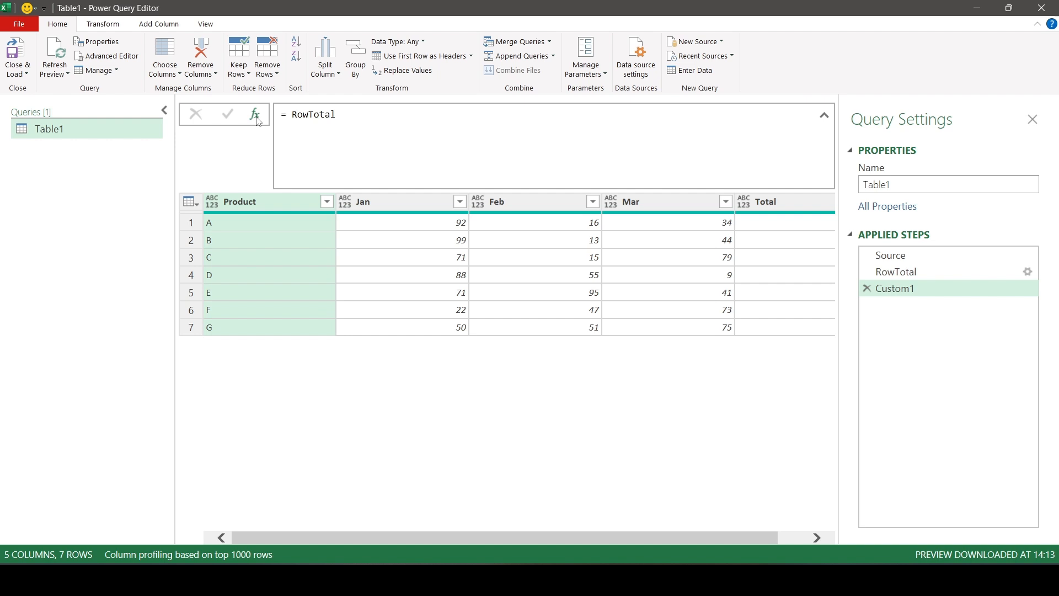
left_click(292, 116)
type("tbl")
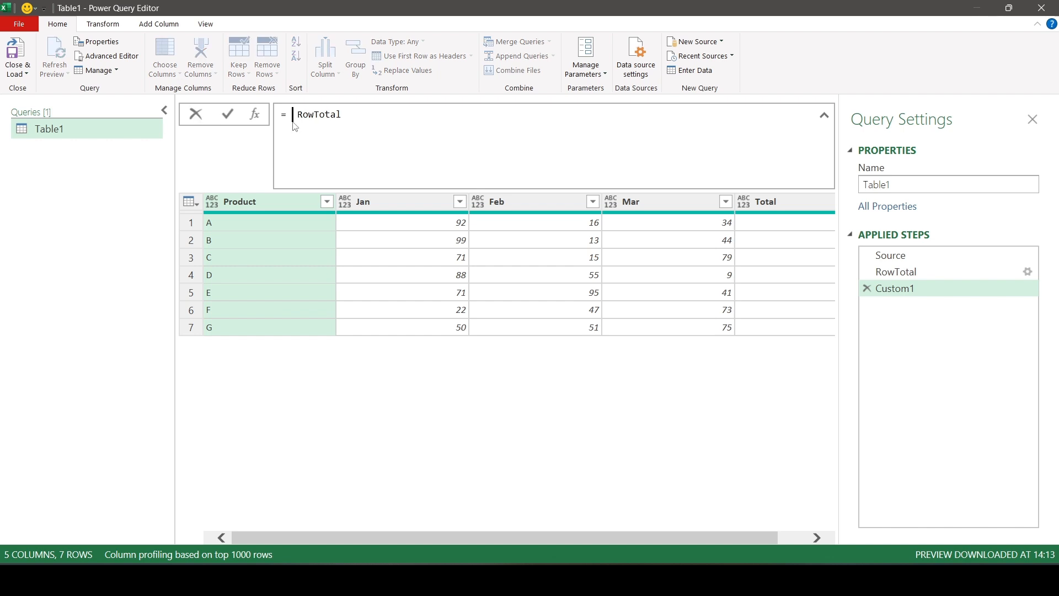
type("col")
key("Tab")
type("(")
key("Delete")
key("Delete")
type(")")
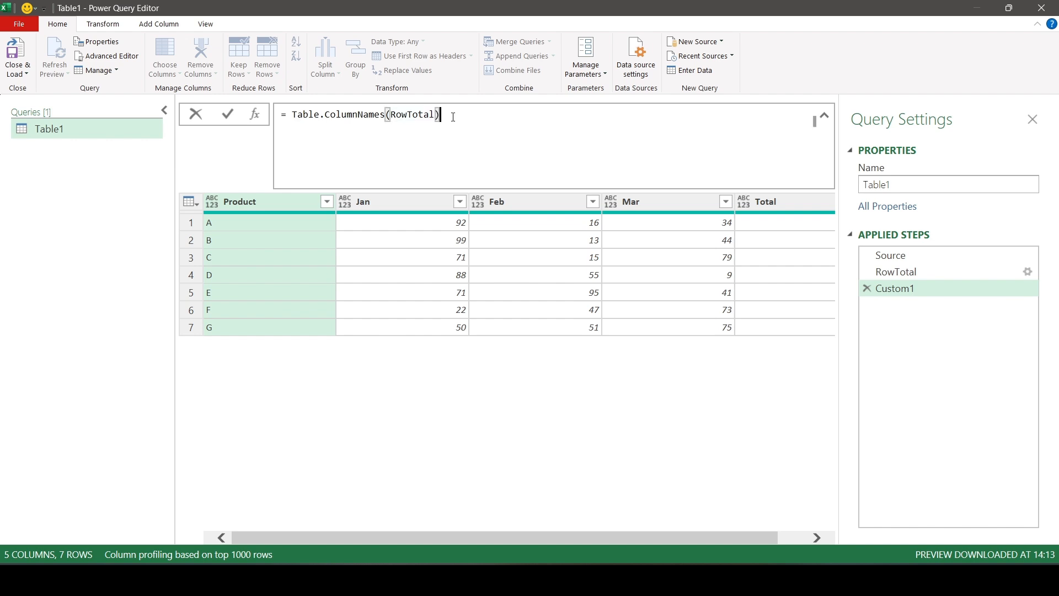
left_click(236, 117)
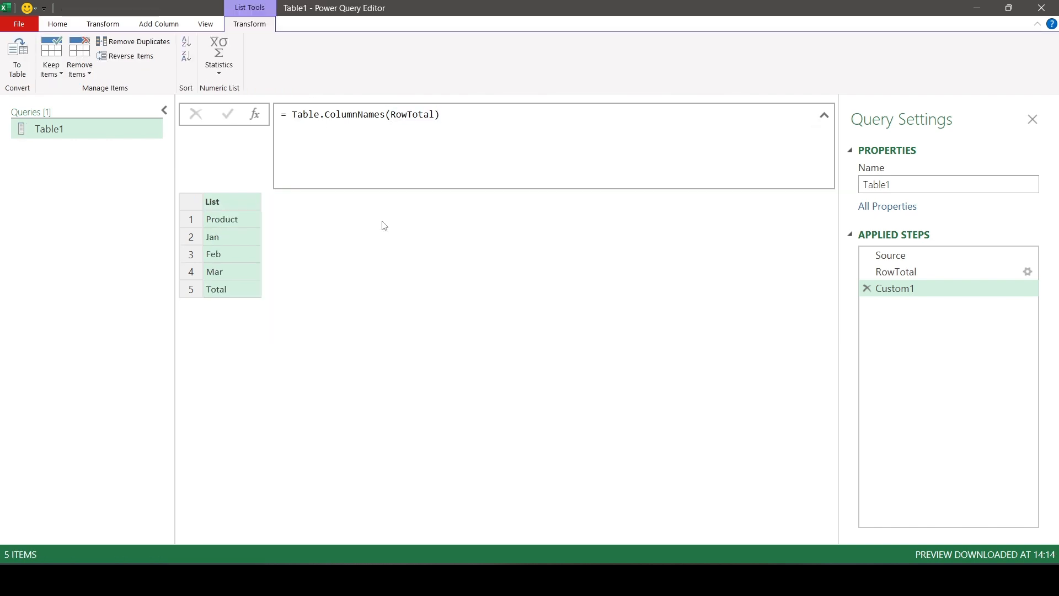
left_click(247, 238)
left_click(247, 255)
left_click(251, 270)
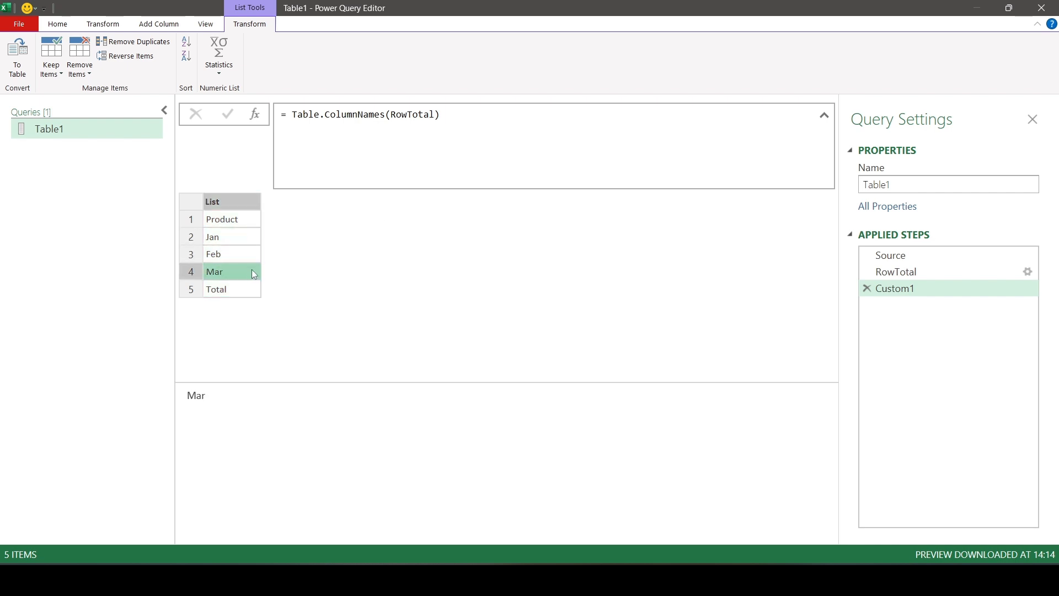
left_click(252, 221)
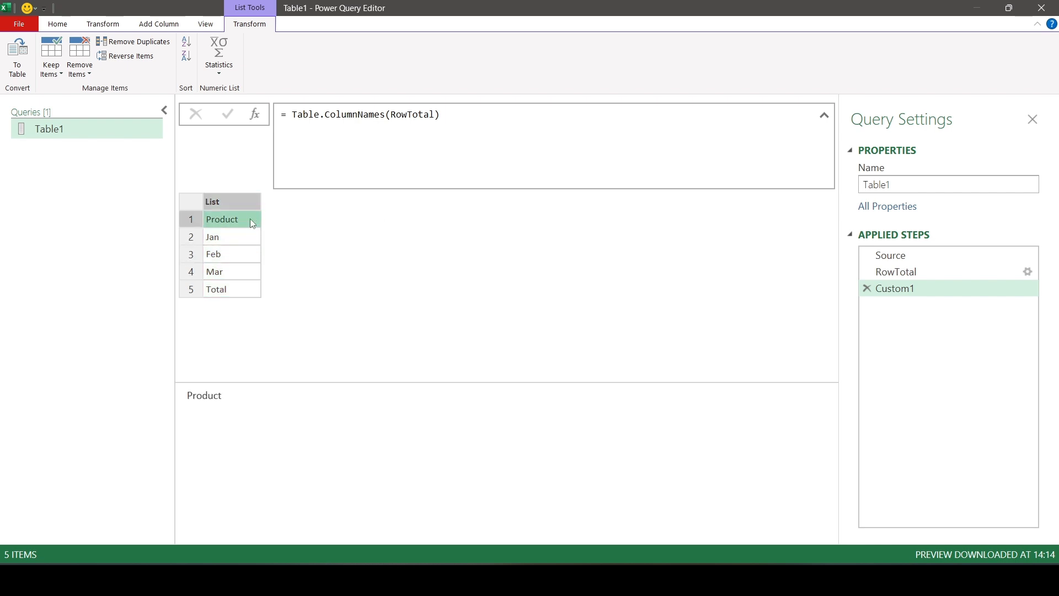
Step: Wrap Table.ColumnNames(RowTotal) in List.Skip to drop the Product name, apply the formula, and preview the first two list items
left_click(287, 114)
type("List.Sk")
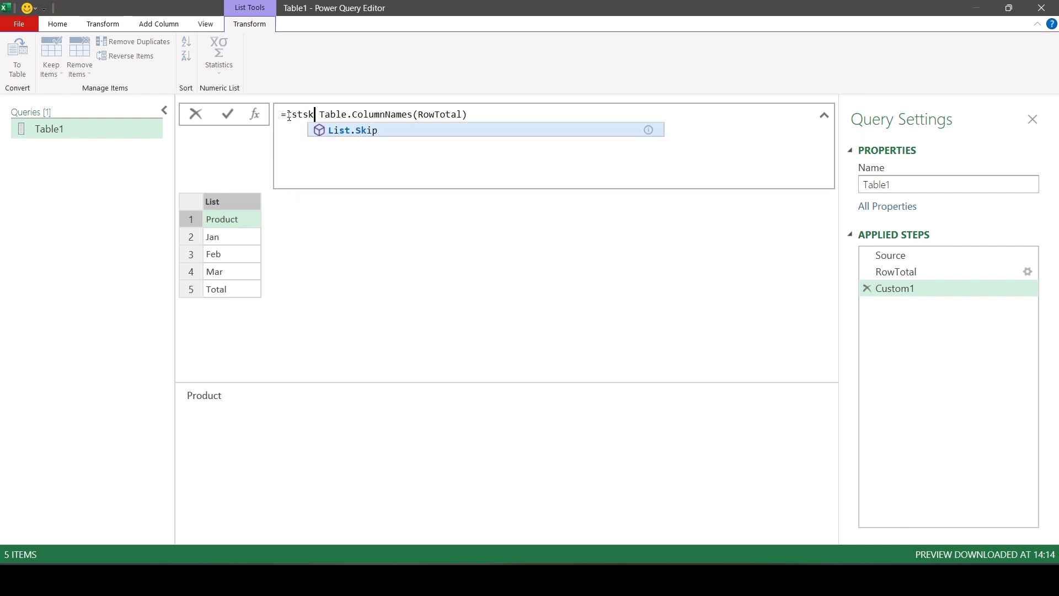
key("Tab")
type("(")
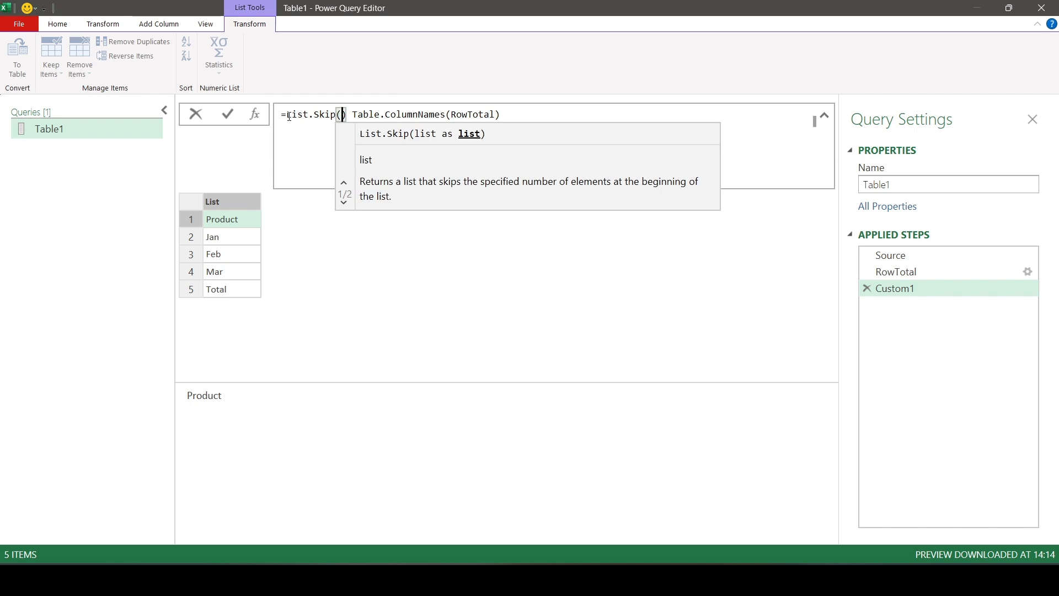
key("Delete")
key("Delete")
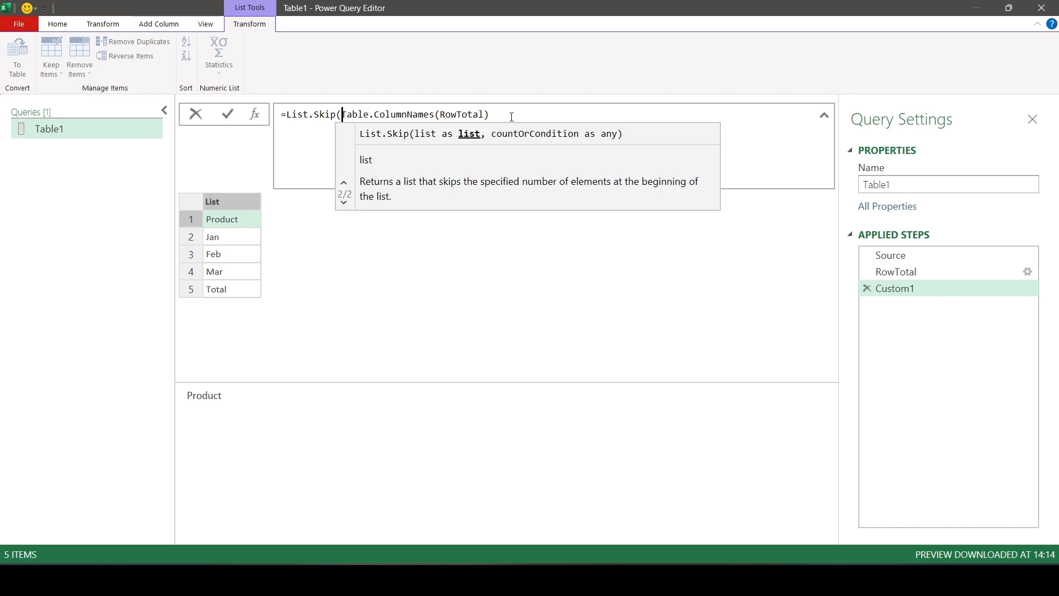
type(")")
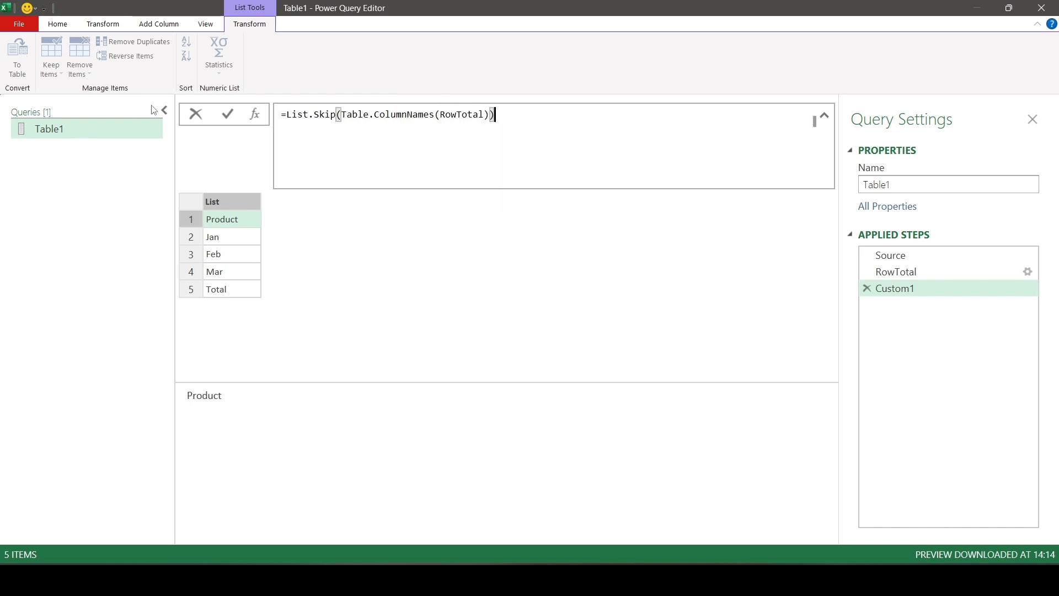
left_click(227, 114)
left_click(254, 219)
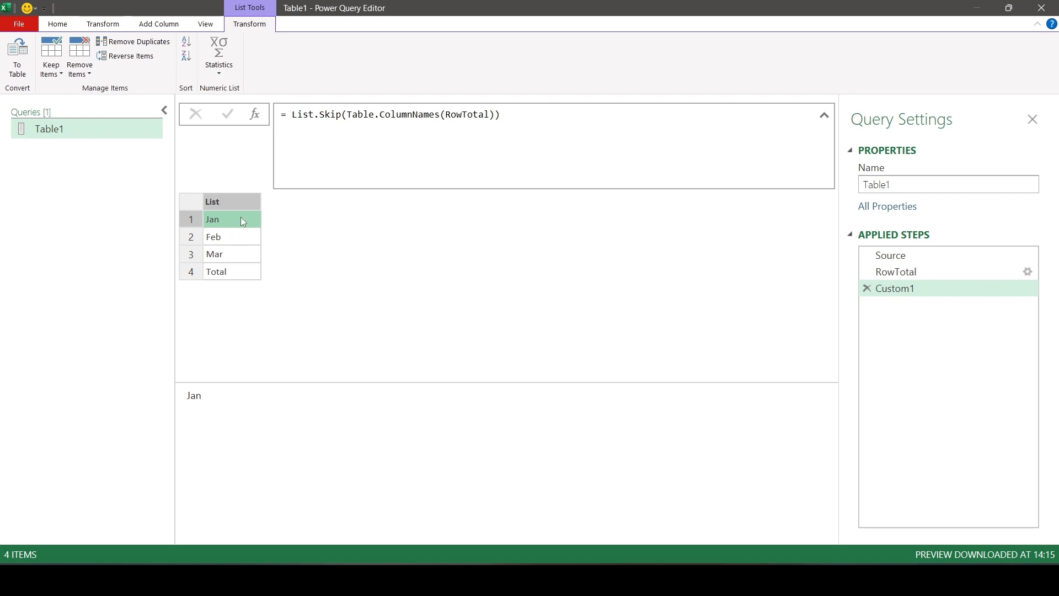
left_click(241, 236)
left_click(246, 220)
left_click(251, 242)
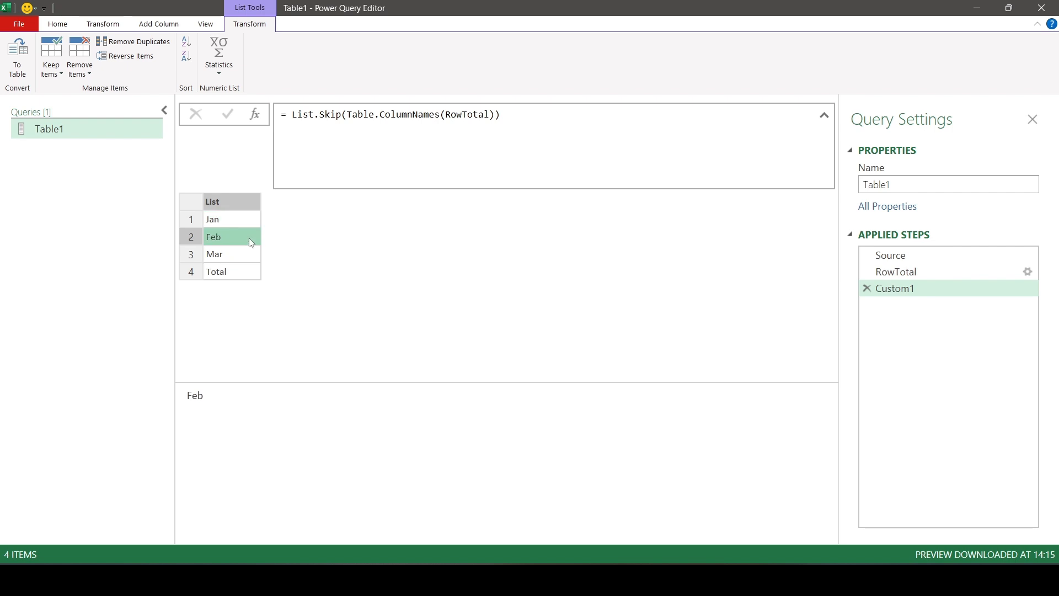
Step: Wrap the List.Skip expression in List.Transform and begin its second argument with each
left_click(288, 114)
type("sttr")
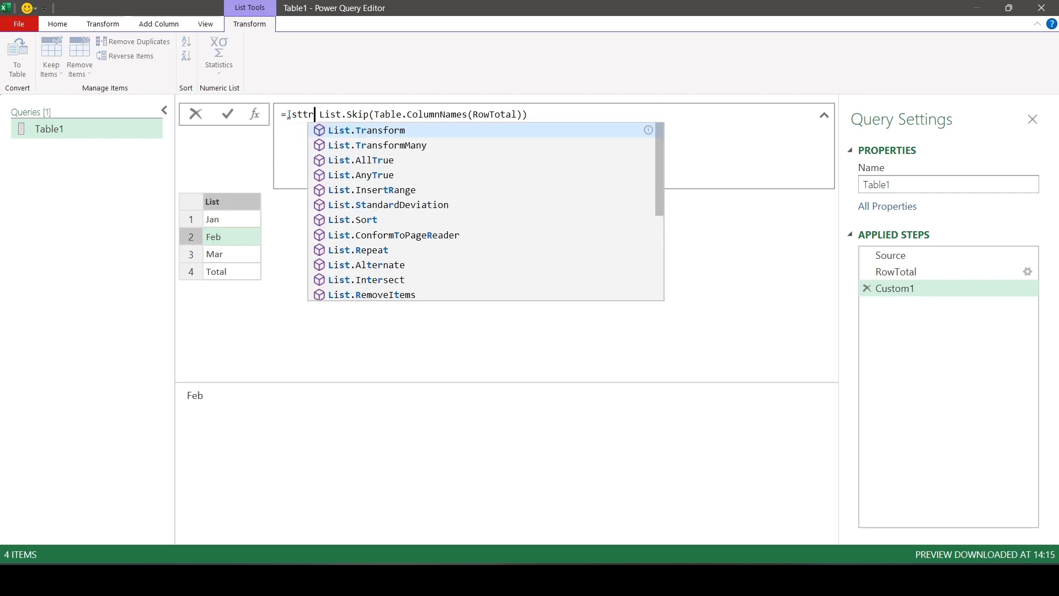
key("Tab")
type("(")
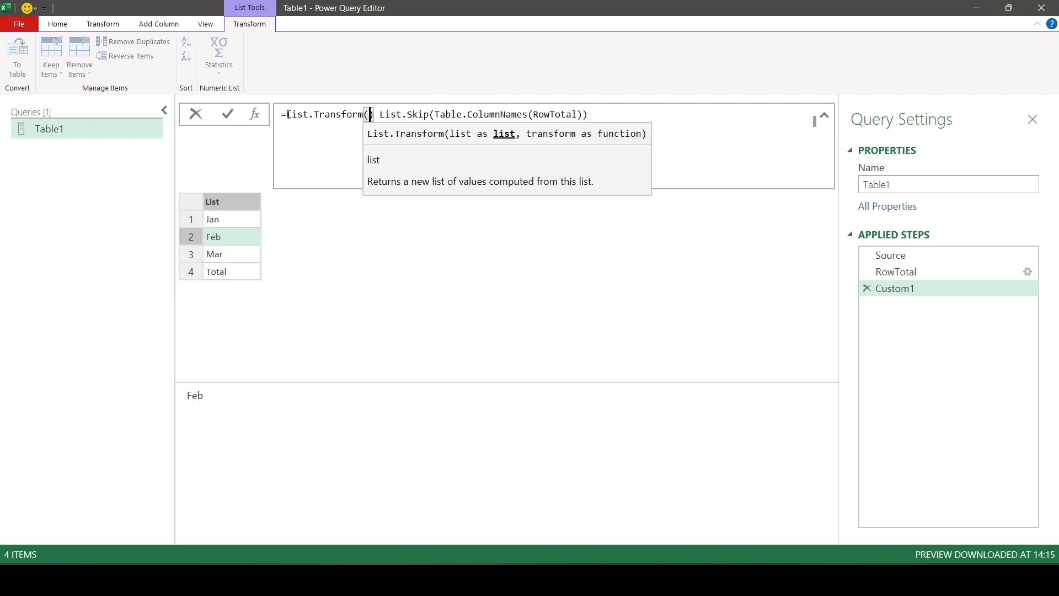
key("Delete")
key("Delete")
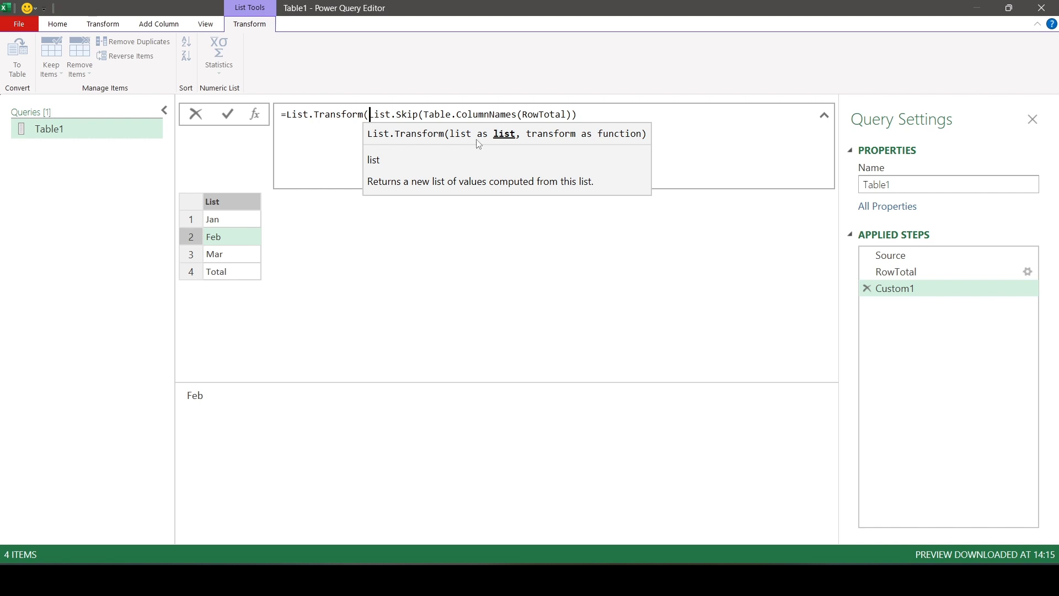
left_click(596, 120)
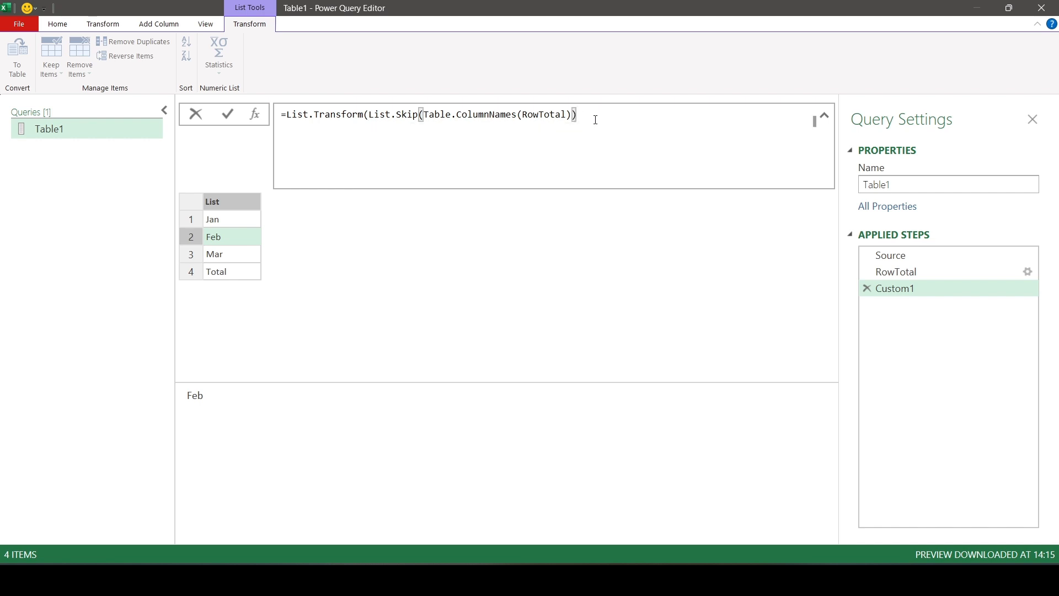
type(",")
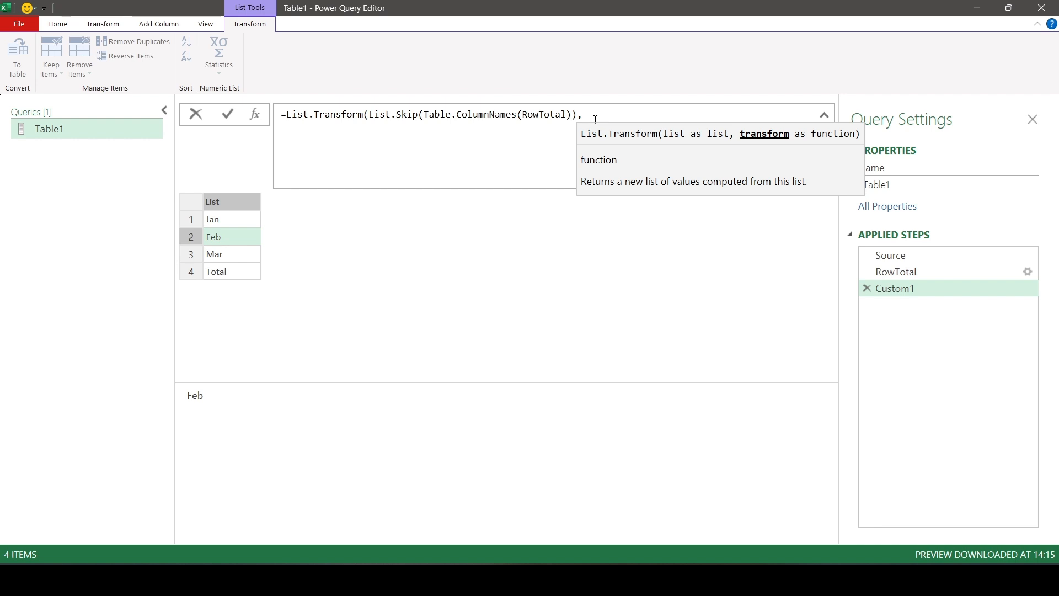
type(" each")
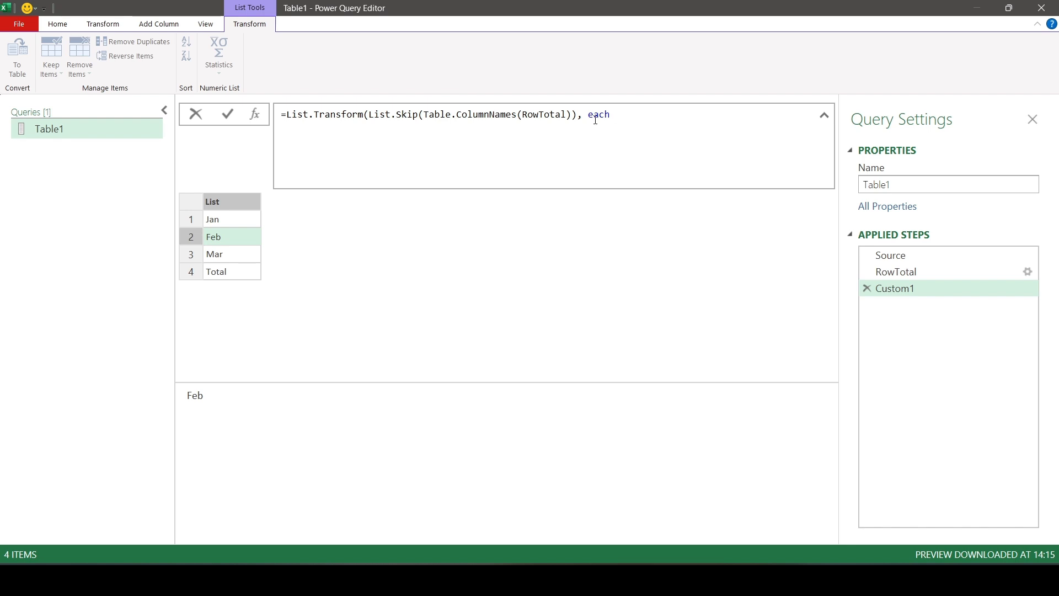
Step: Complete the transform function with Table.Column(RowTotal,_), apply the formula, and preview the first two nested lists
type("tblcom")
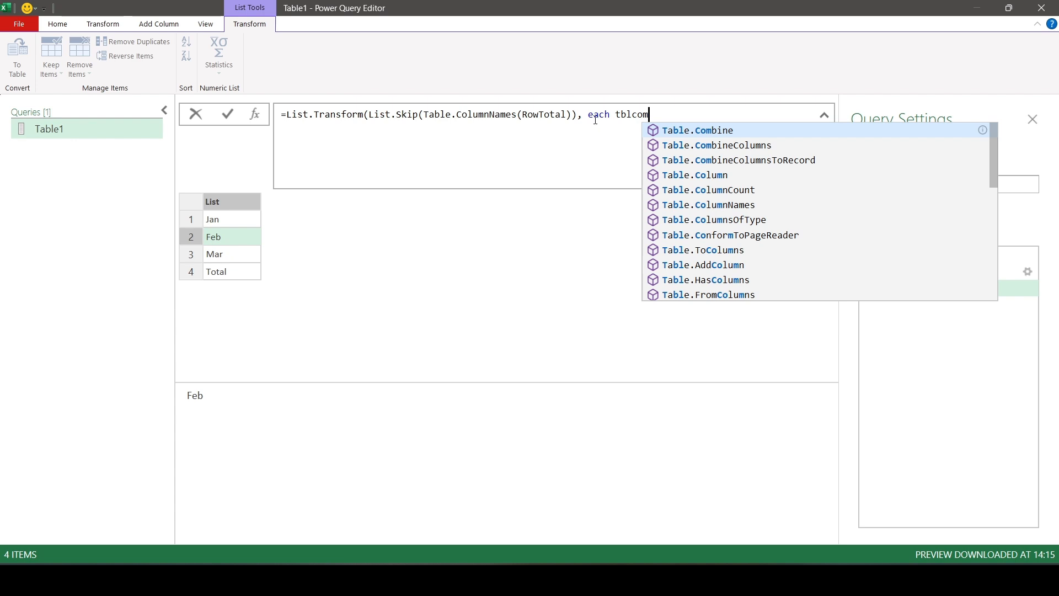
key("Up")
key("Down")
key("Down")
key("Down")
key("Down")
type("(")
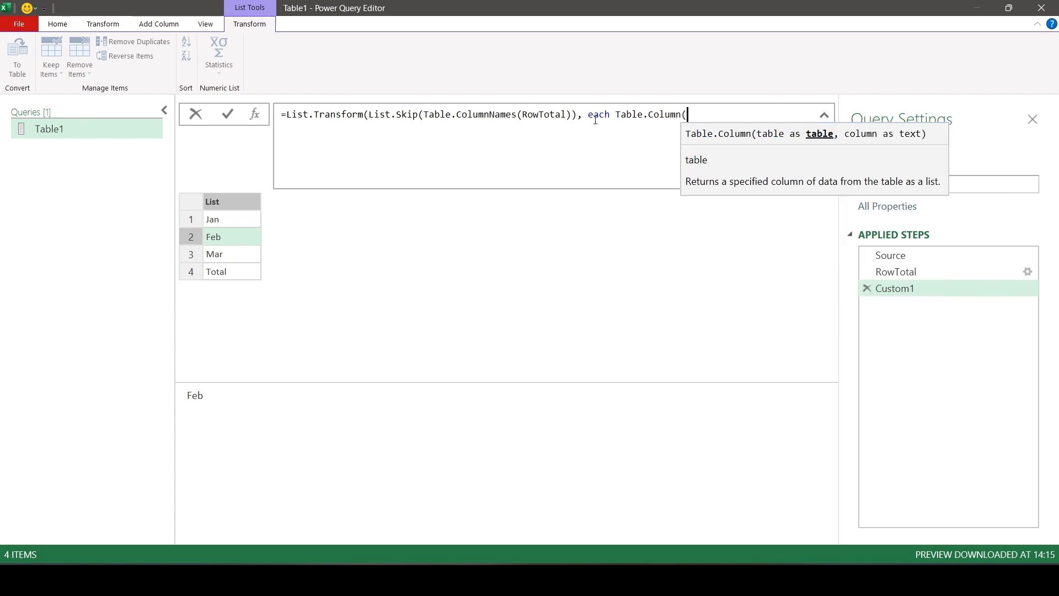
type("row")
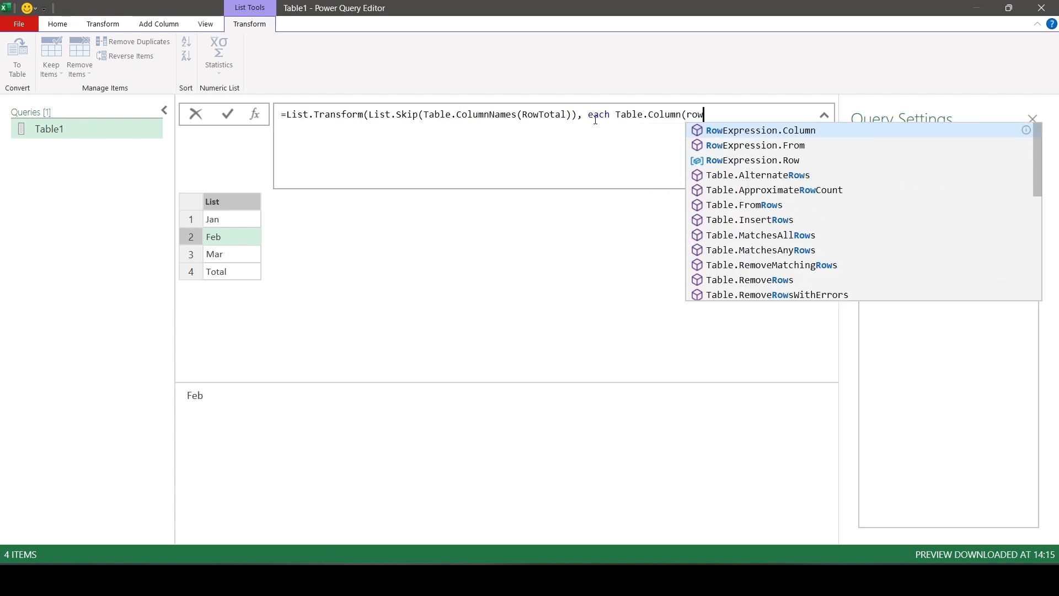
type("total,")
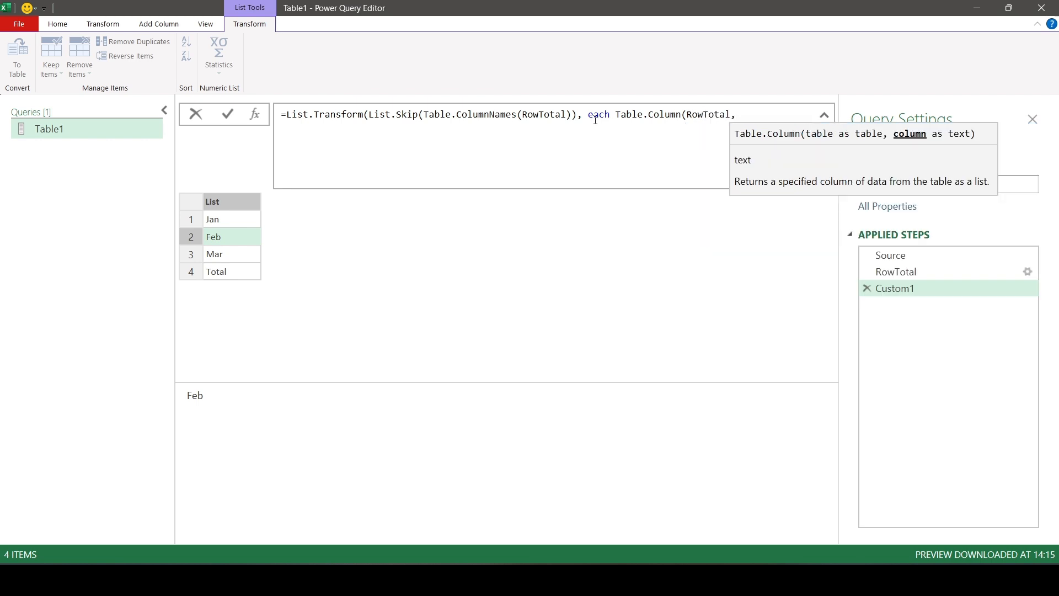
type("_")
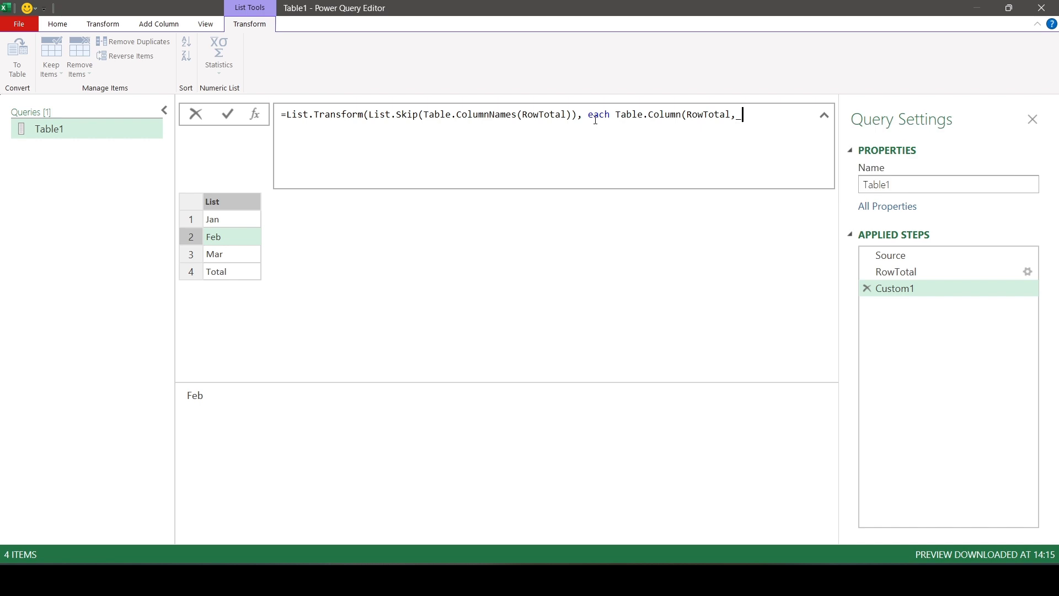
type("))")
left_click(227, 115)
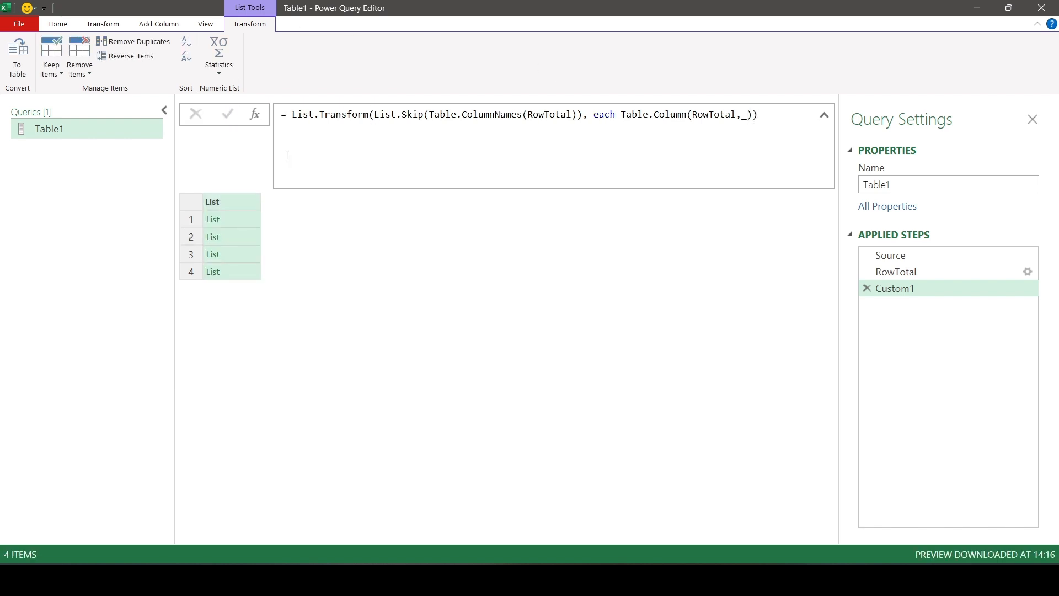
left_click(251, 219)
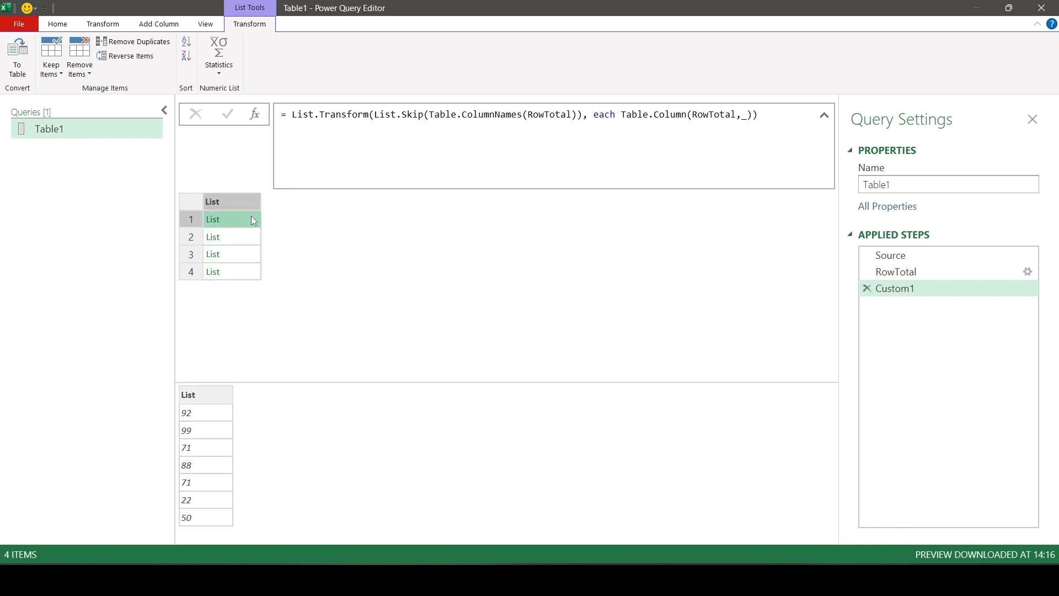
left_click_drag(297, 380, 297, 364)
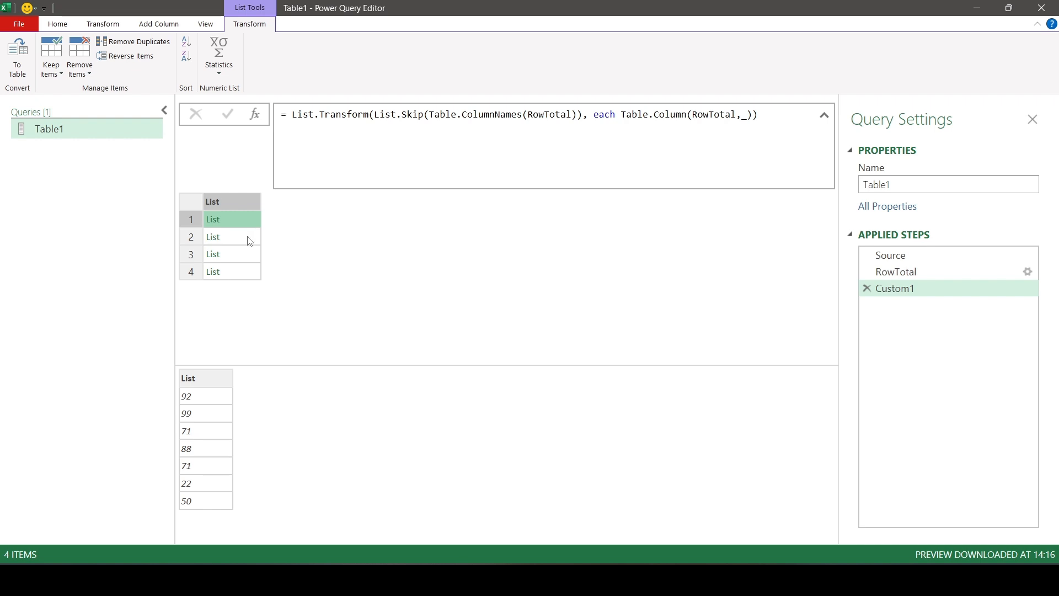
left_click(249, 239)
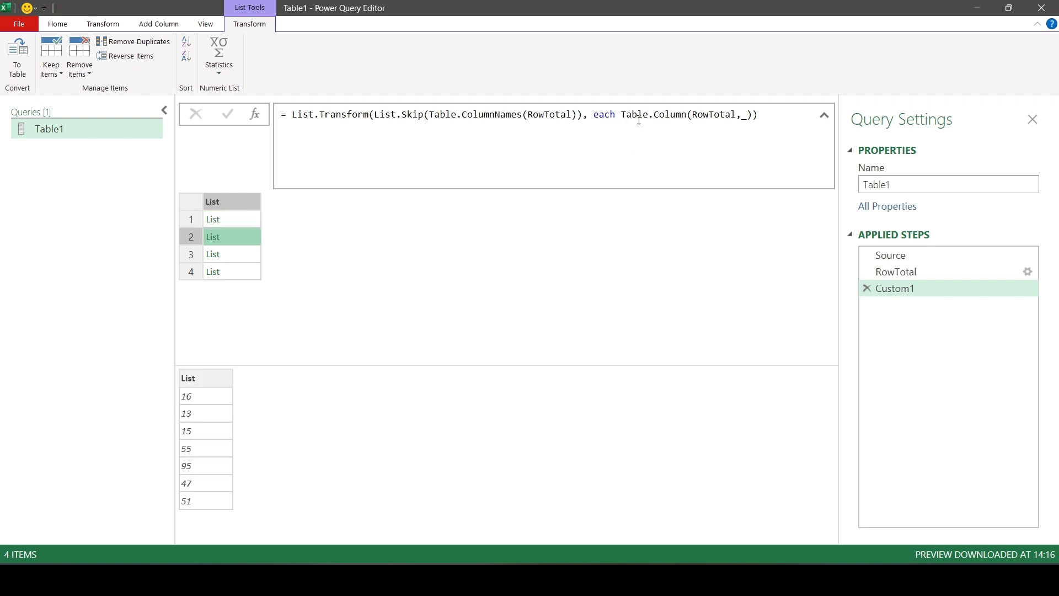
Step: Wrap Table.Column(RowTotal,_) in List.Sum so each column is added up, and apply the formula
left_click(621, 114)
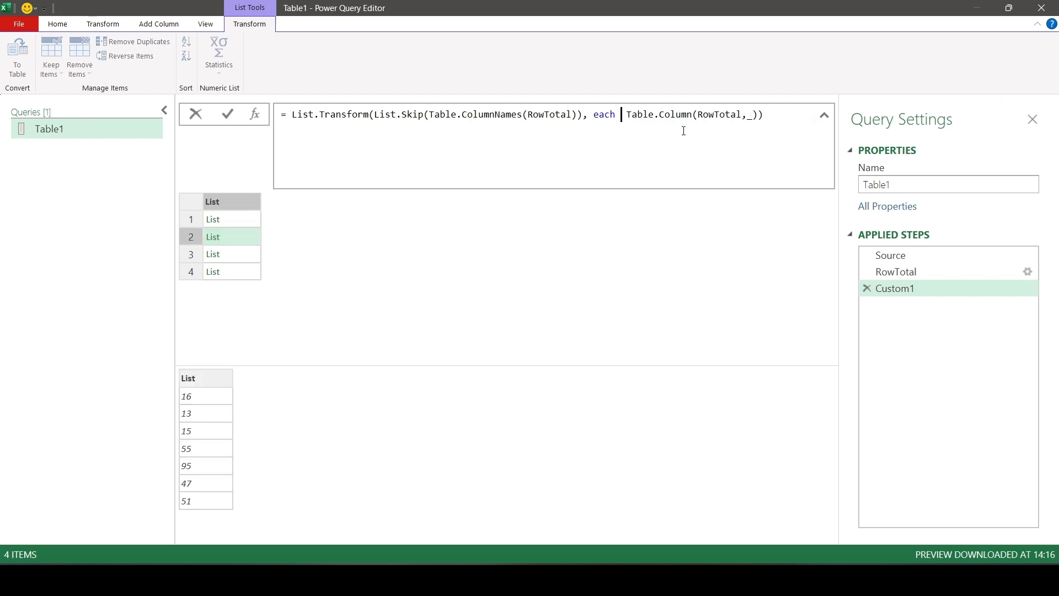
type("List.Sum")
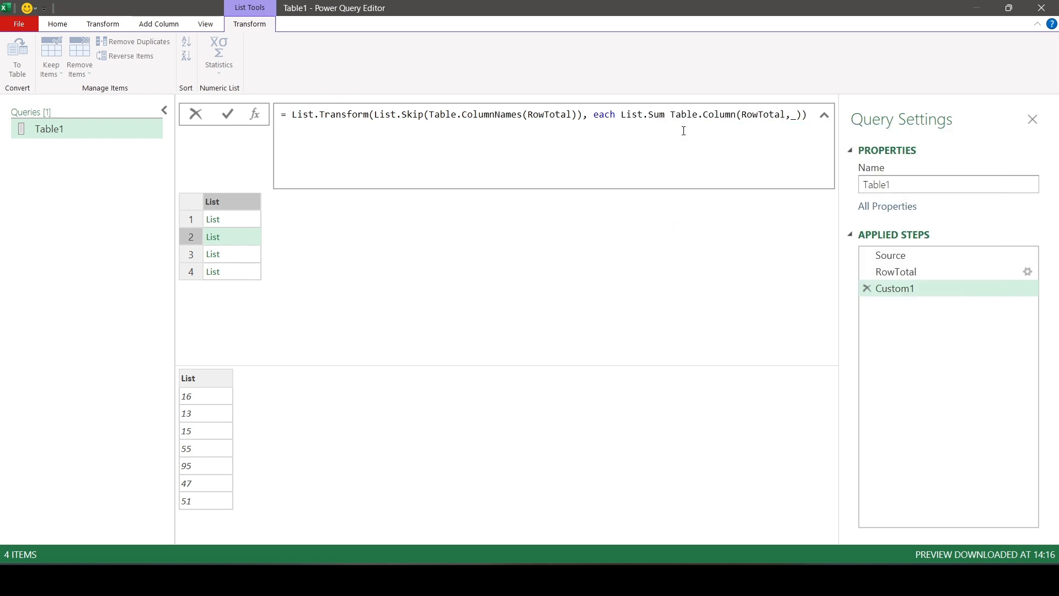
key("BackSpace")
type("(")
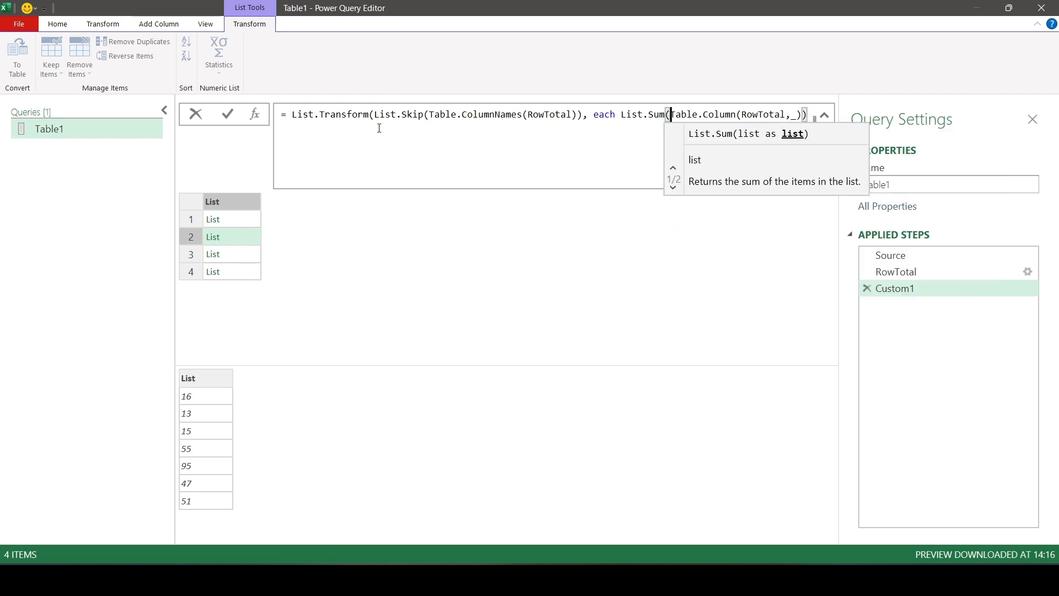
left_click(811, 116)
type(")")
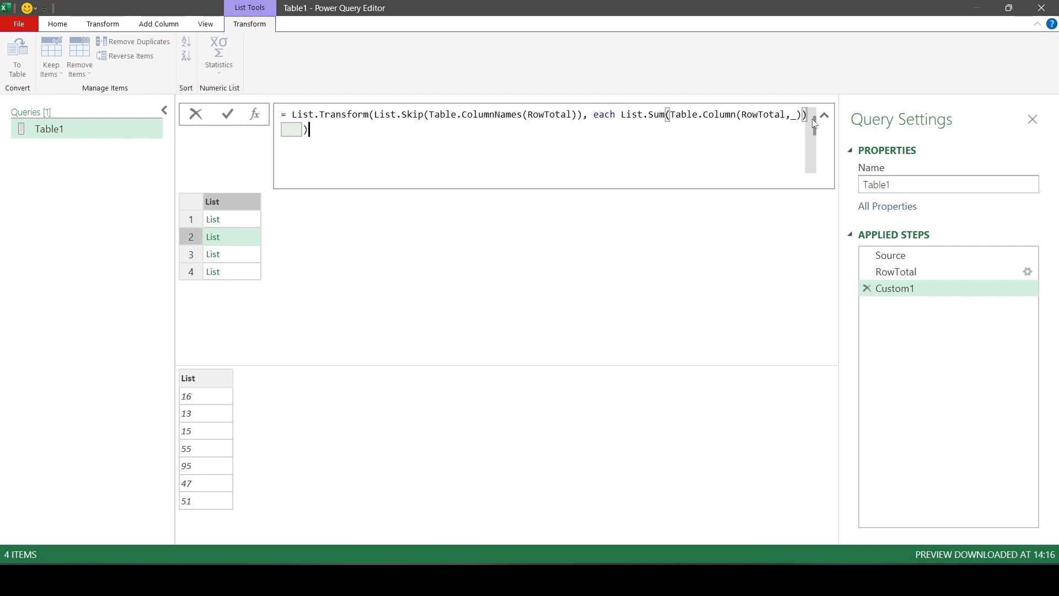
left_click(228, 116)
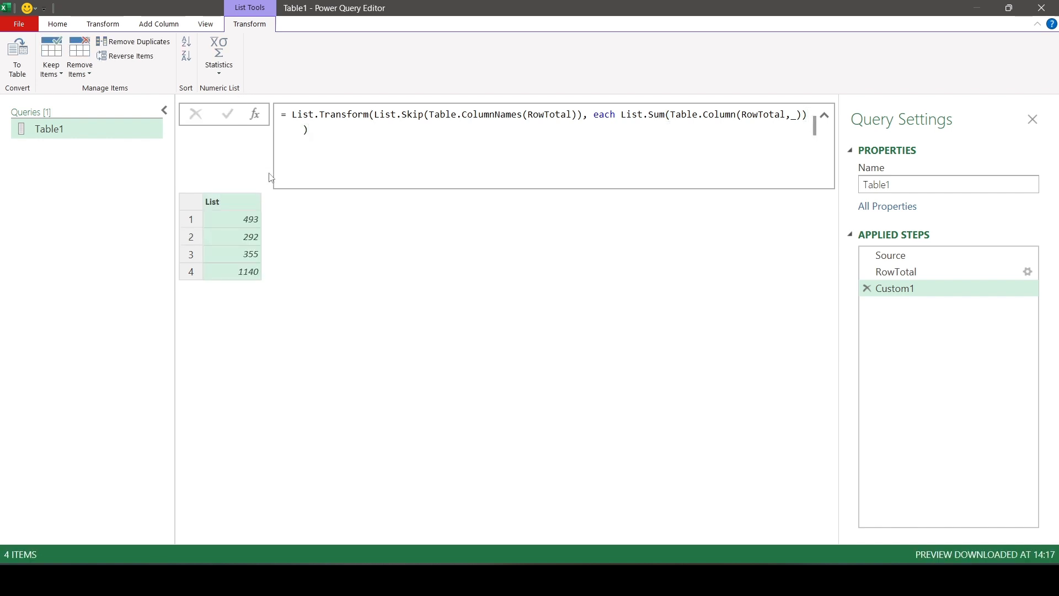
Step: Prepend {"Total"} & to the List.Transform expression so the list starts with the label Total, and apply the formula
left_click(284, 132)
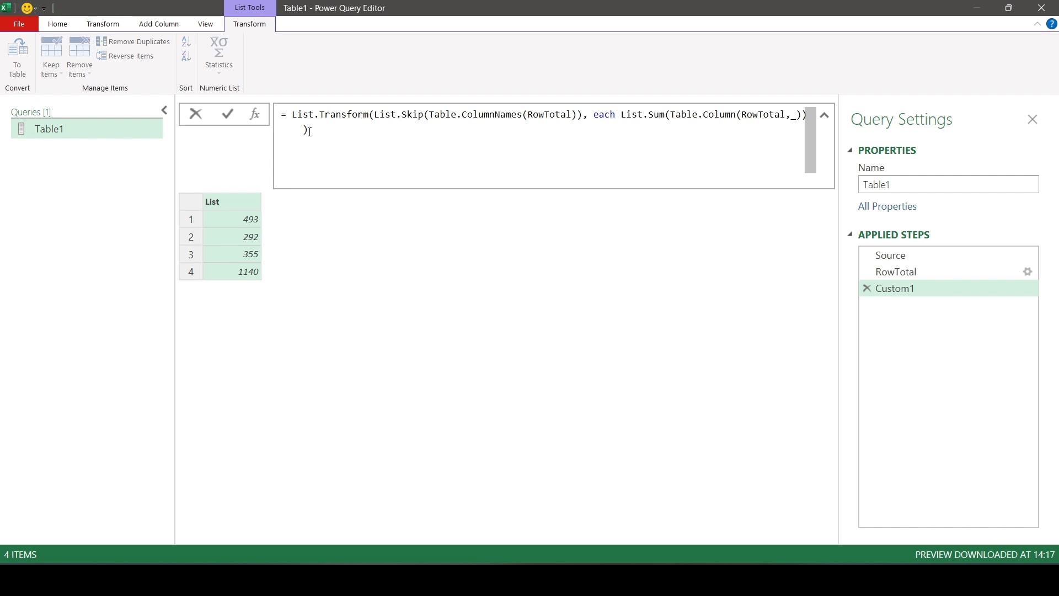
type("{\"Tot")
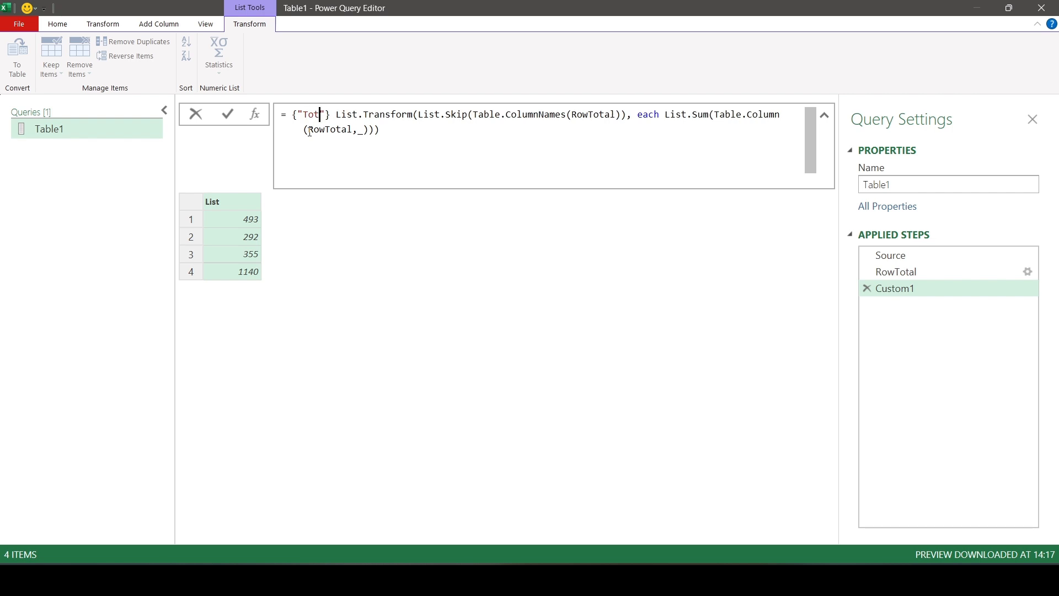
type("al")
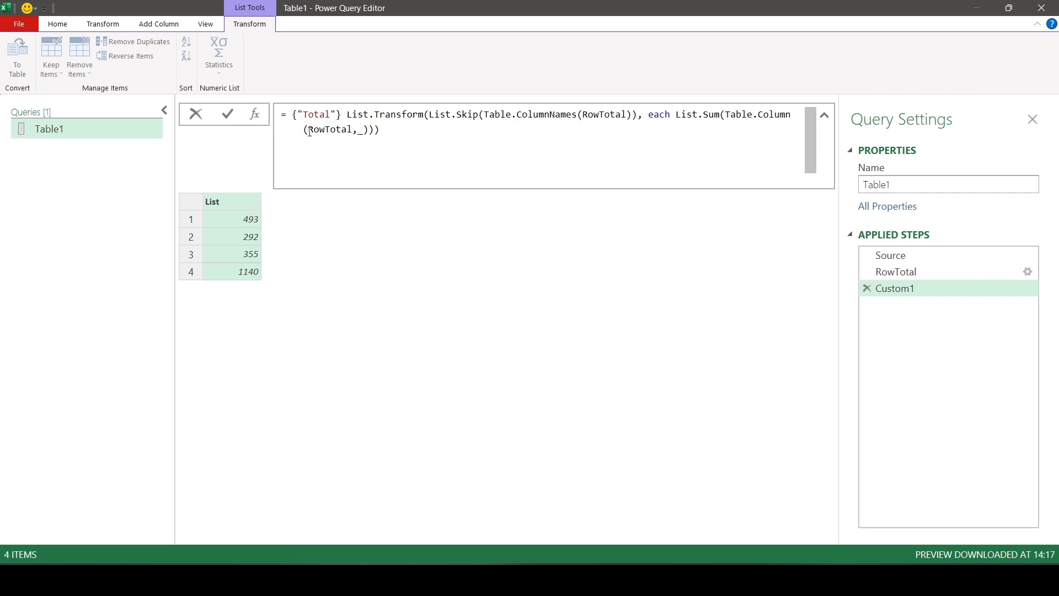
key("Right")
key("Right")
type("&")
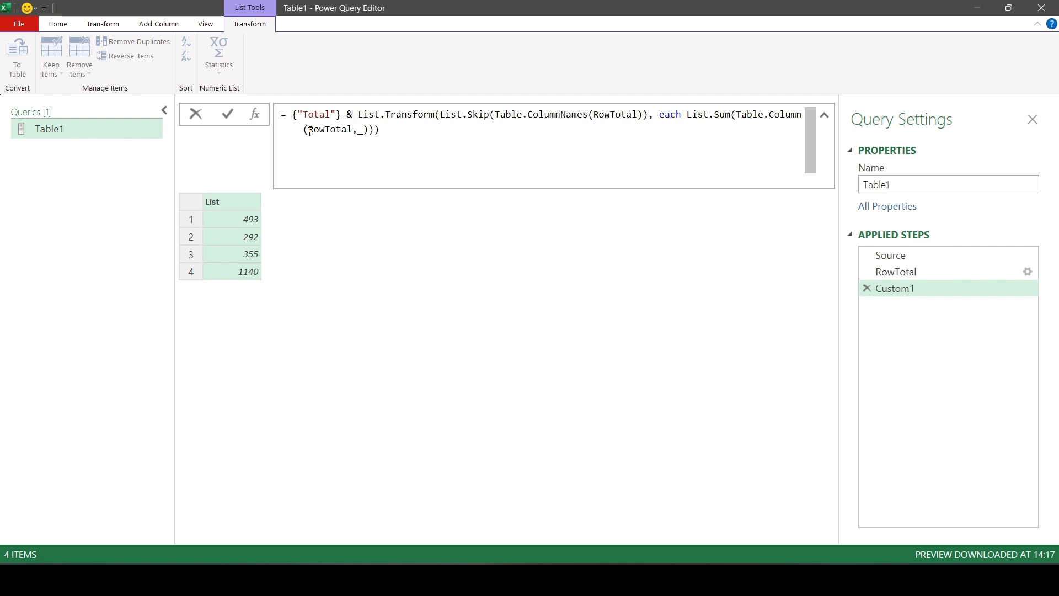
left_click(227, 115)
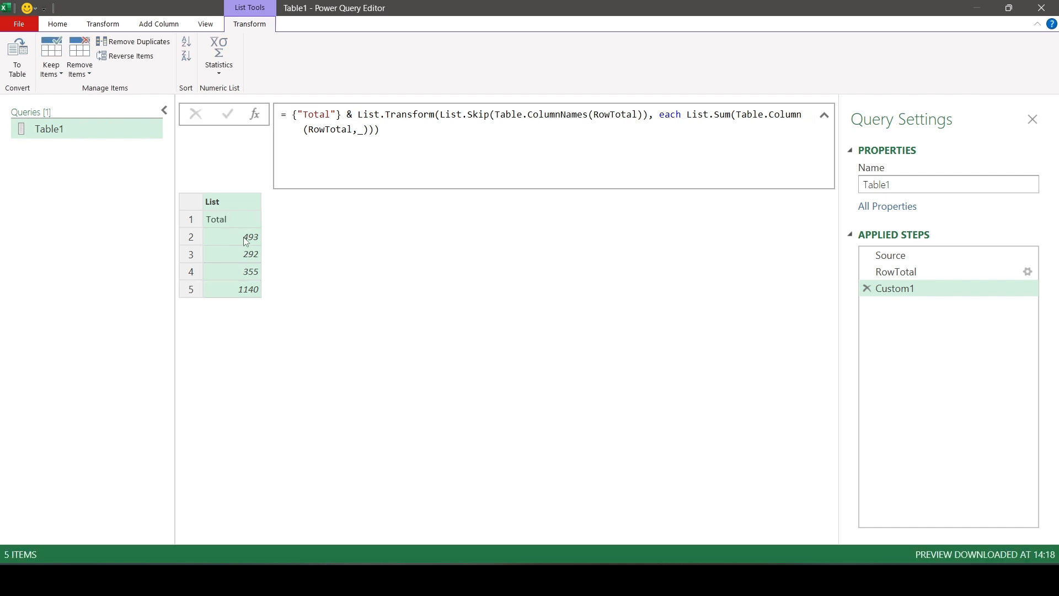
Step: Check the RowTotal table, enclose the whole Custom1 expression in an outer pair of curly braces, apply it, and preview the nested list
left_click(919, 273)
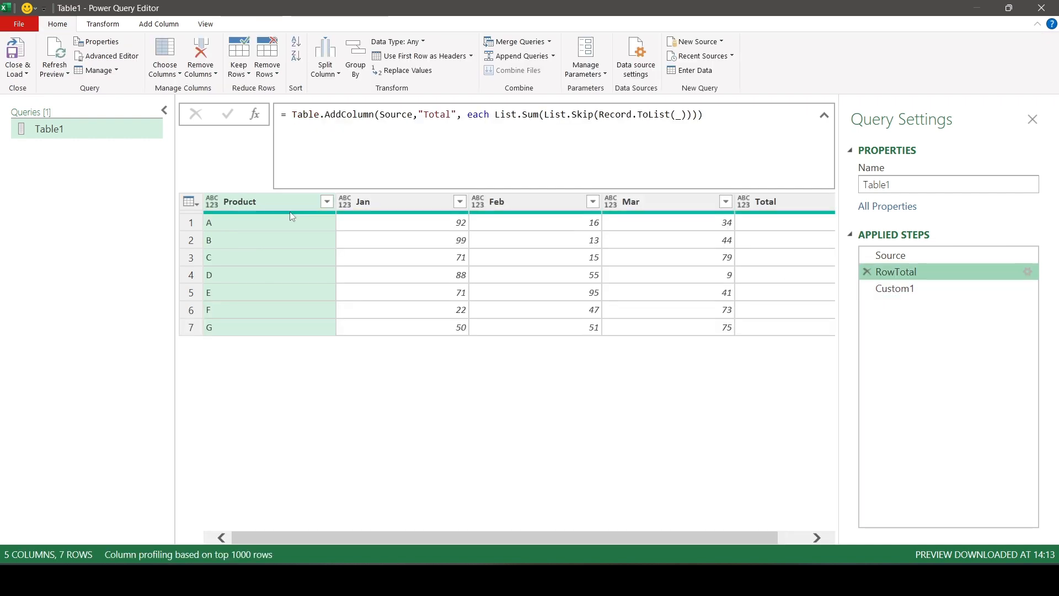
left_click(918, 289)
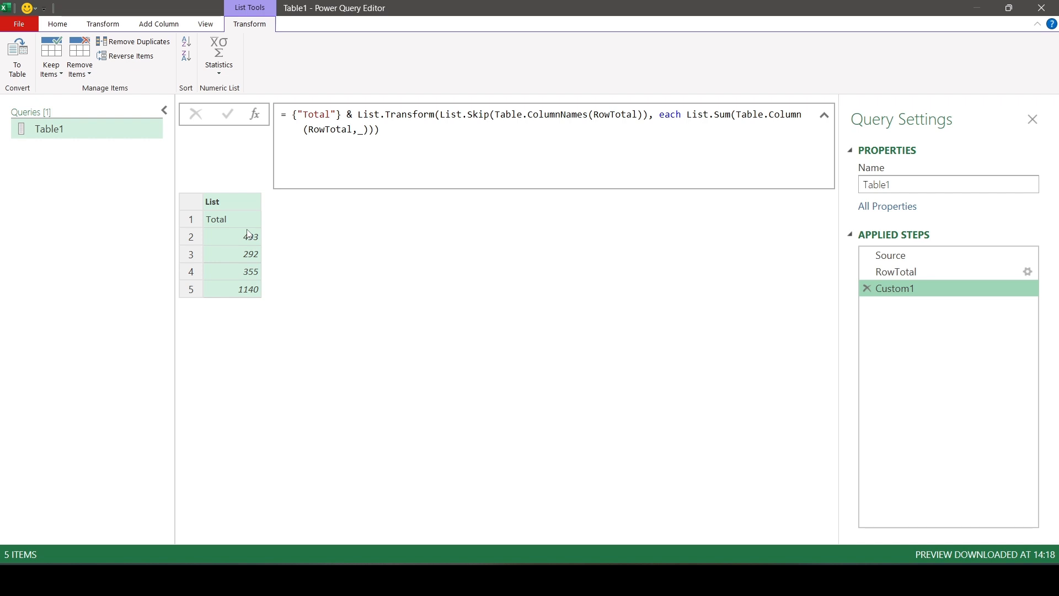
left_click(293, 115)
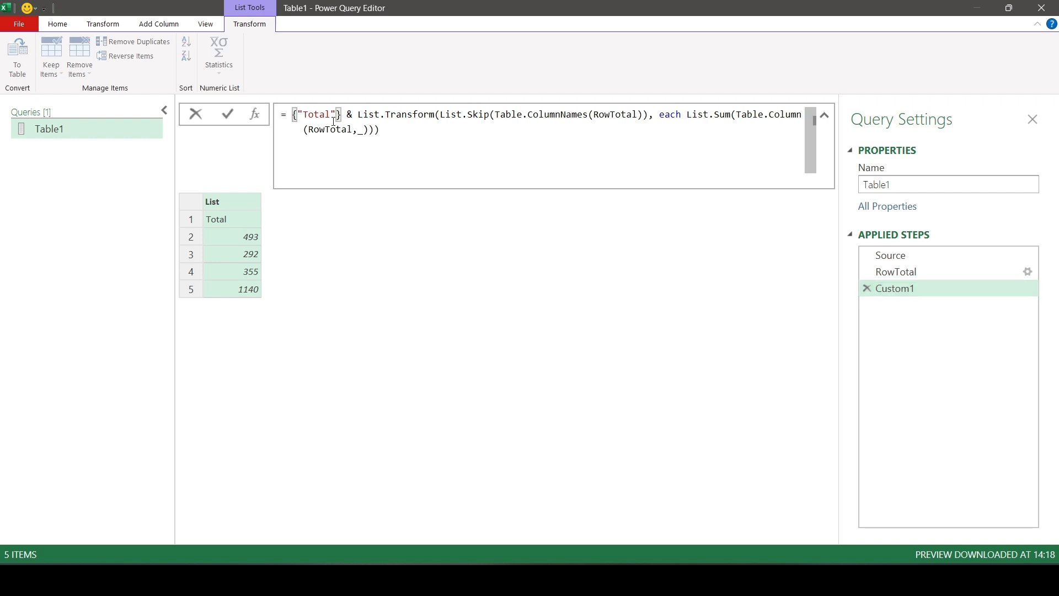
type("{")
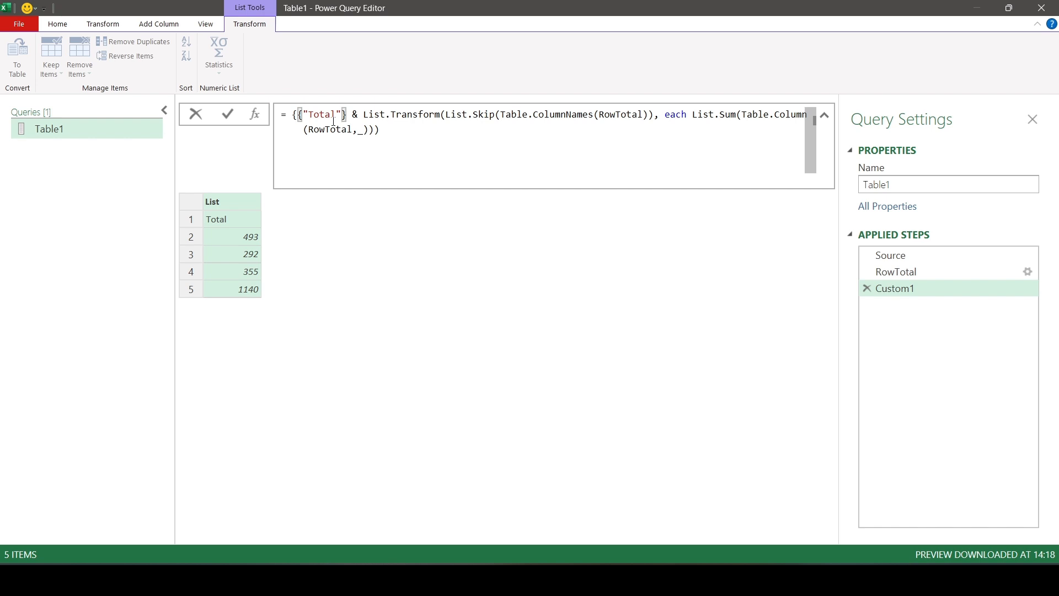
left_click(398, 133)
type("}")
key("Return")
left_click(253, 220)
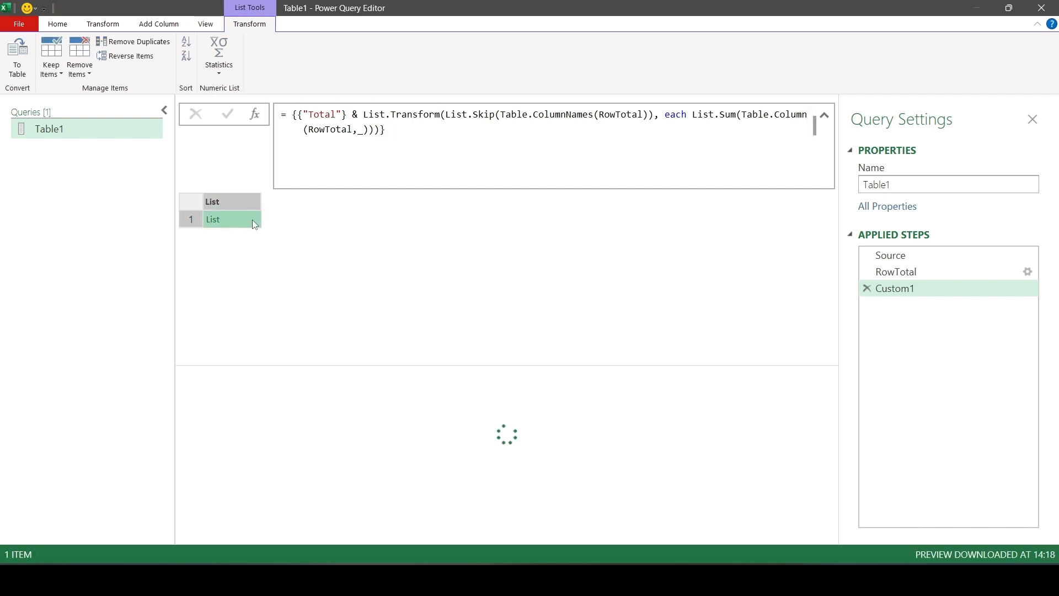
Step: Start a Table.FromRows function around the nested list expression, with its opening parenthesis before the outer brace
left_click(288, 117)
type("tblfro")
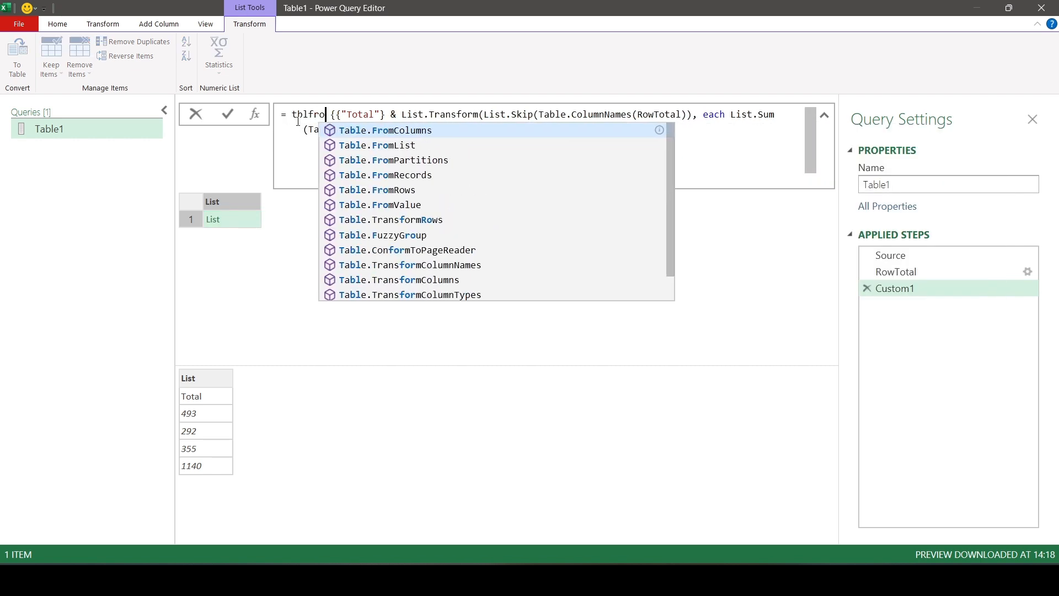
type("mro")
key("Tab")
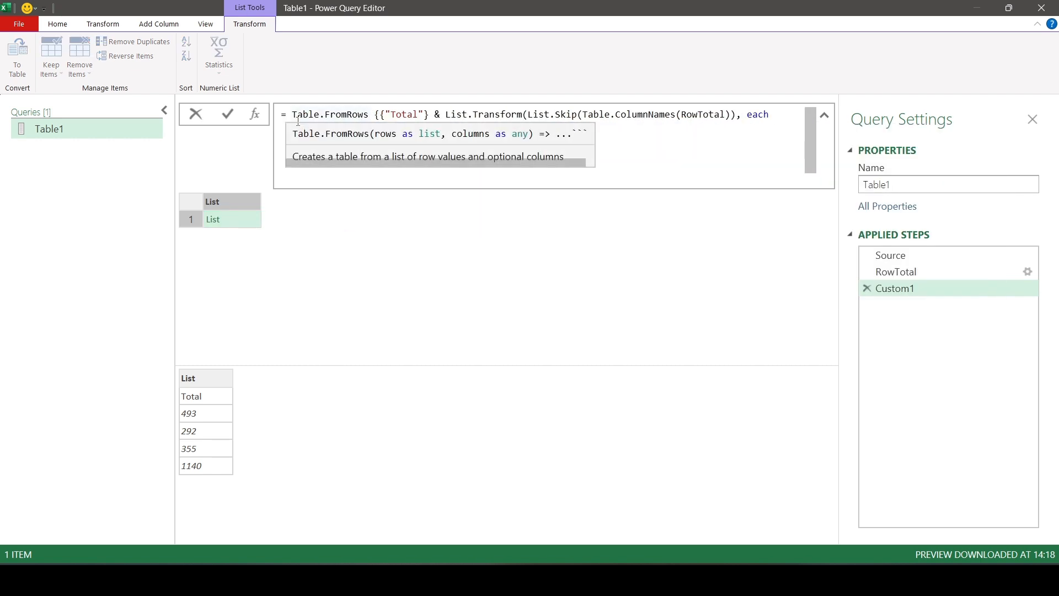
type("(")
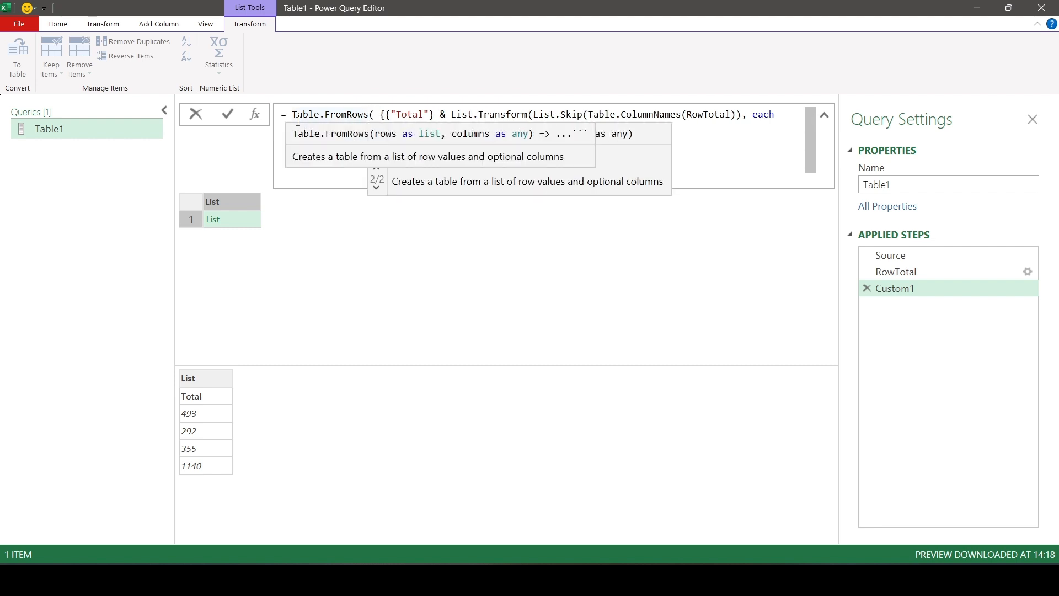
Step: Add Table.ColumnNames(RowTotal) as the columns argument of Table.FromRows, close the function, and apply the formula
left_click(717, 135)
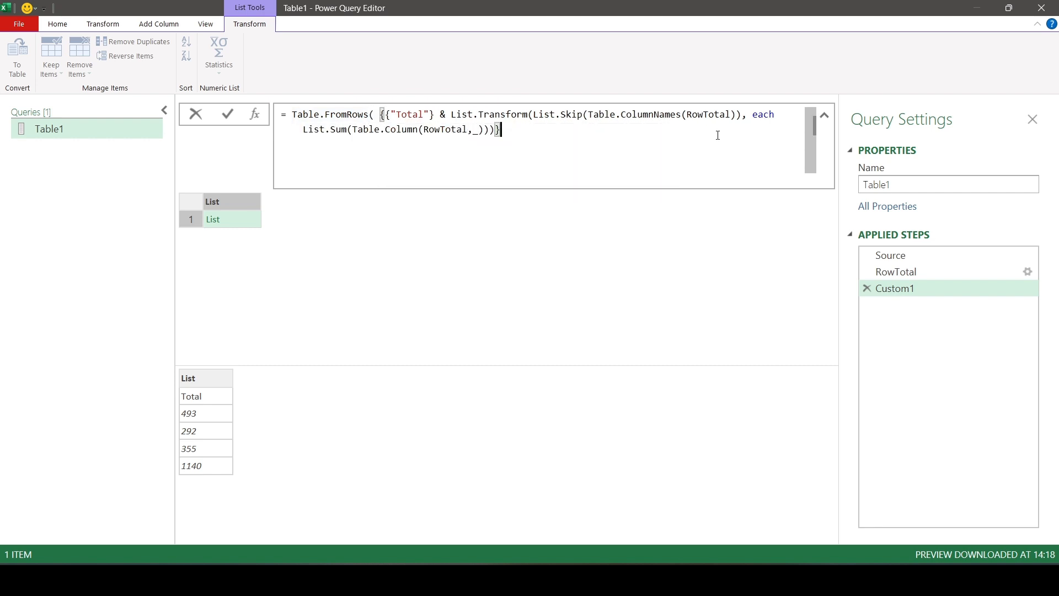
type(",")
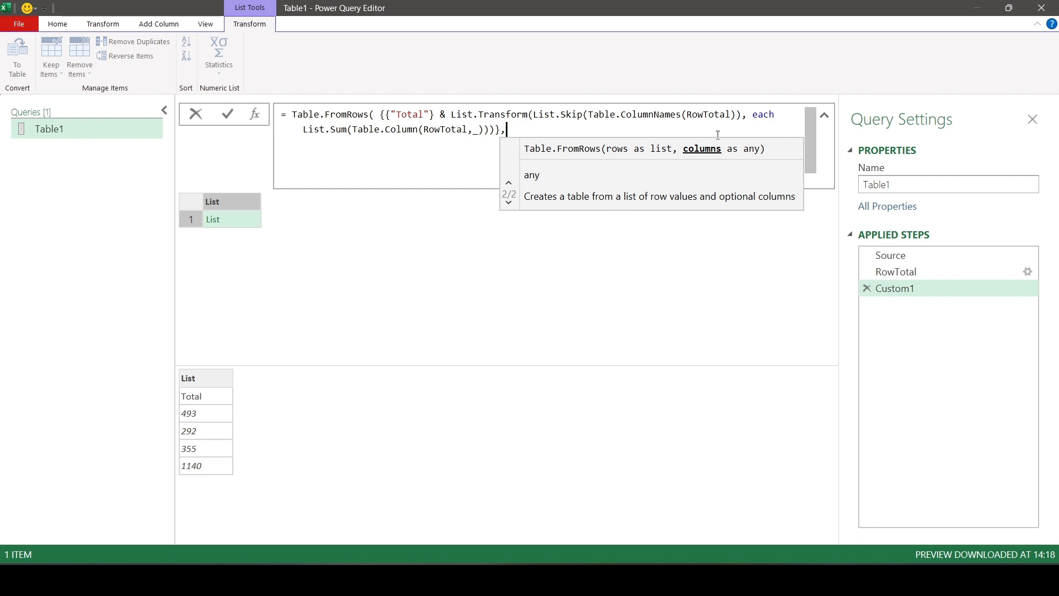
type(" tblcol")
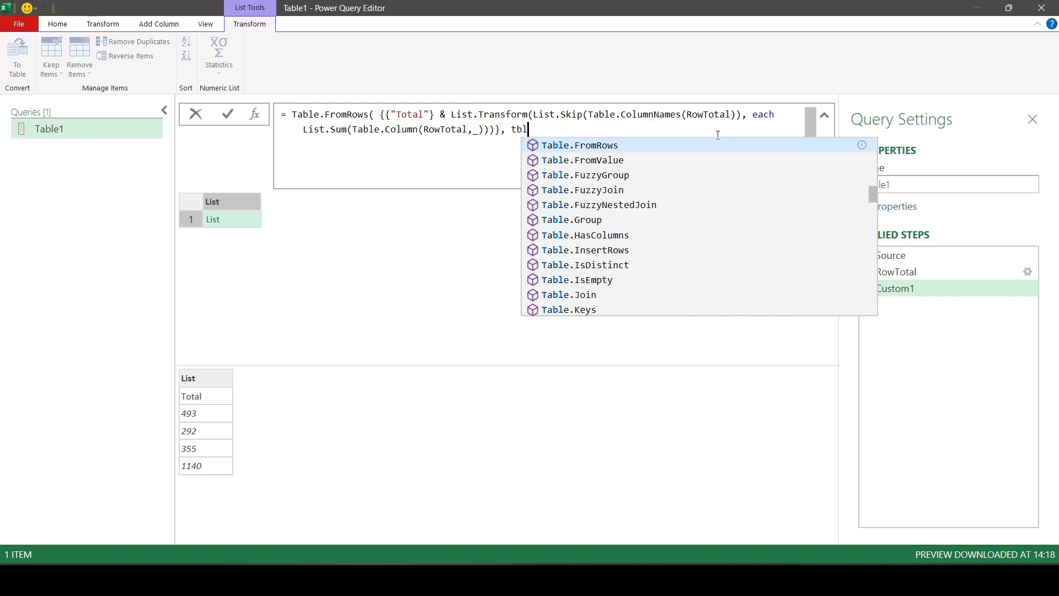
key("Down")
key("Down")
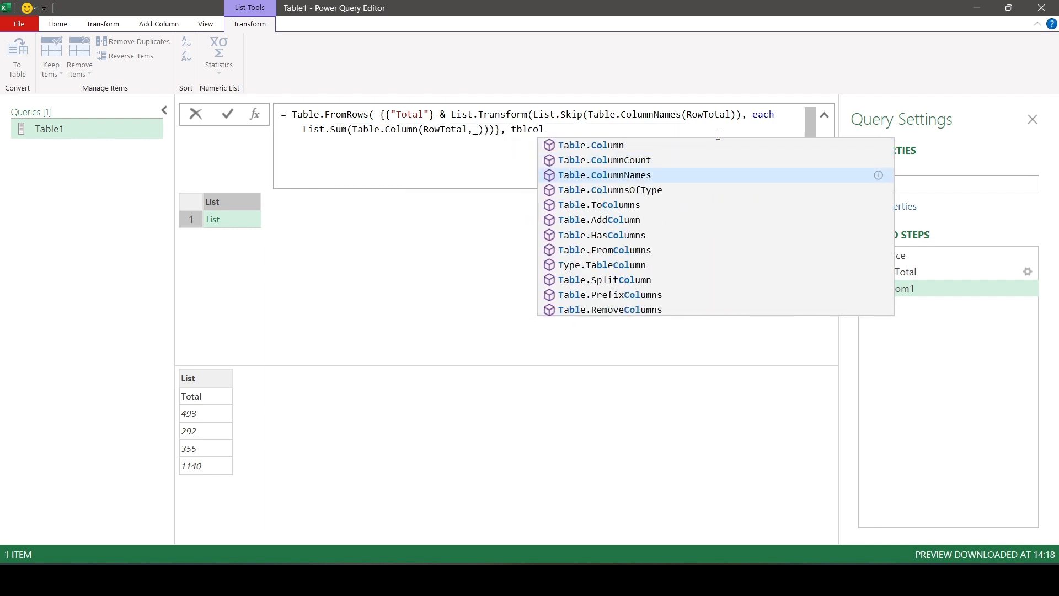
key("Tab")
type("(Ro")
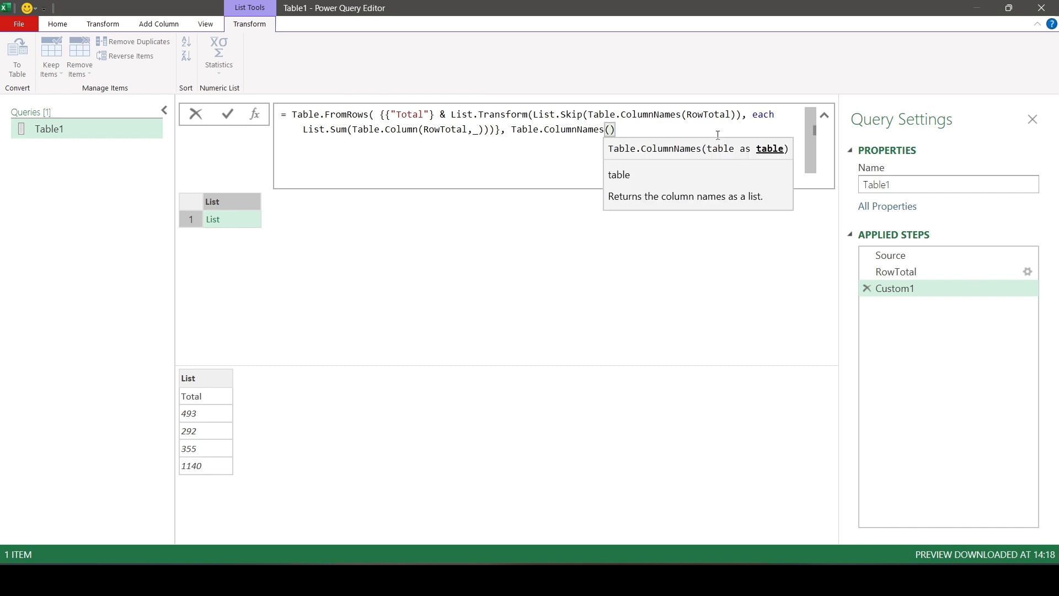
type("wTotal")
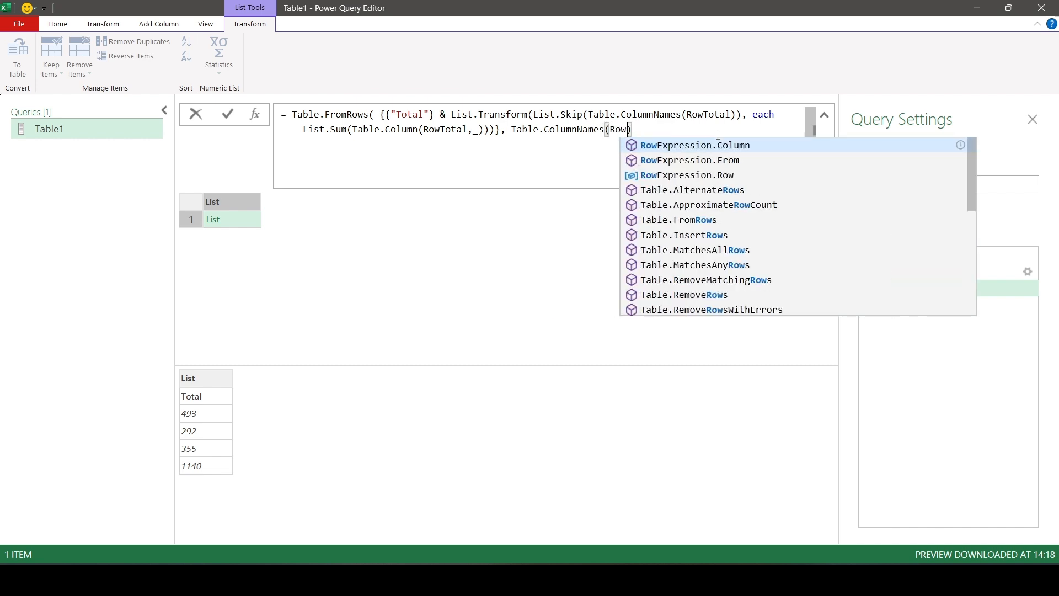
type(")")
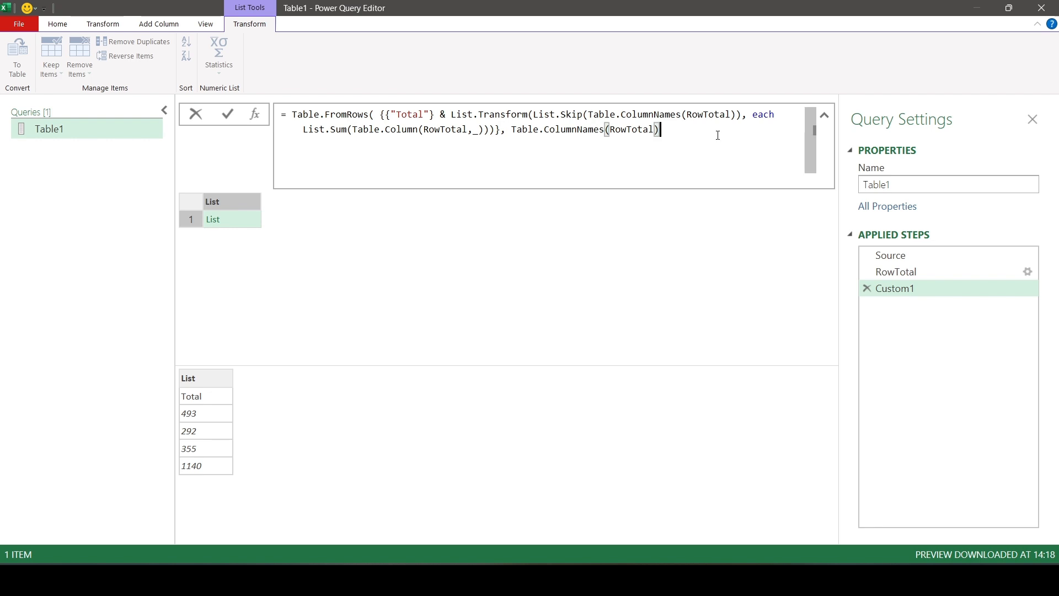
type(")")
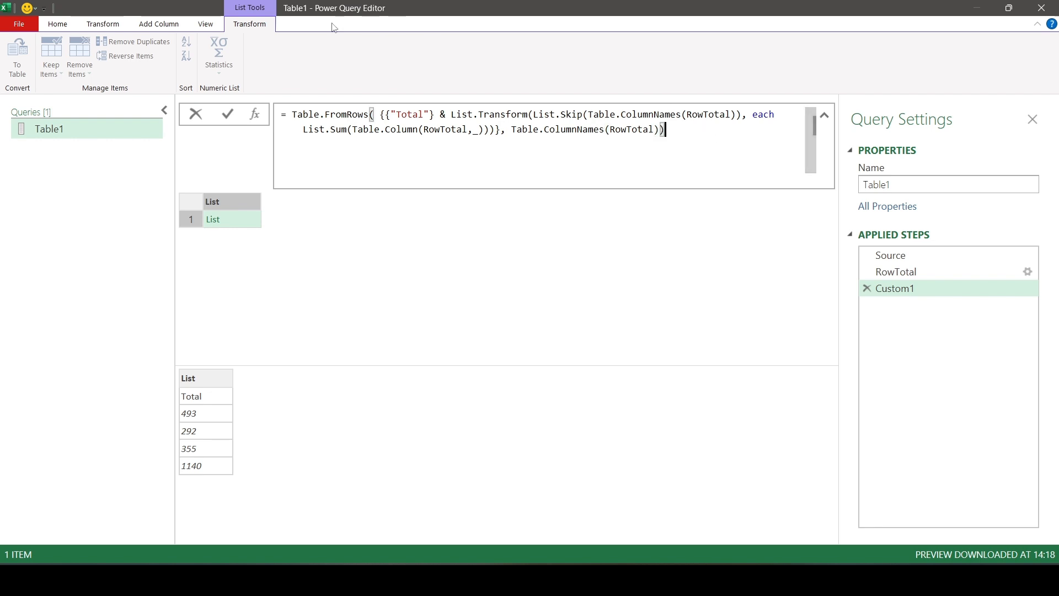
left_click(228, 116)
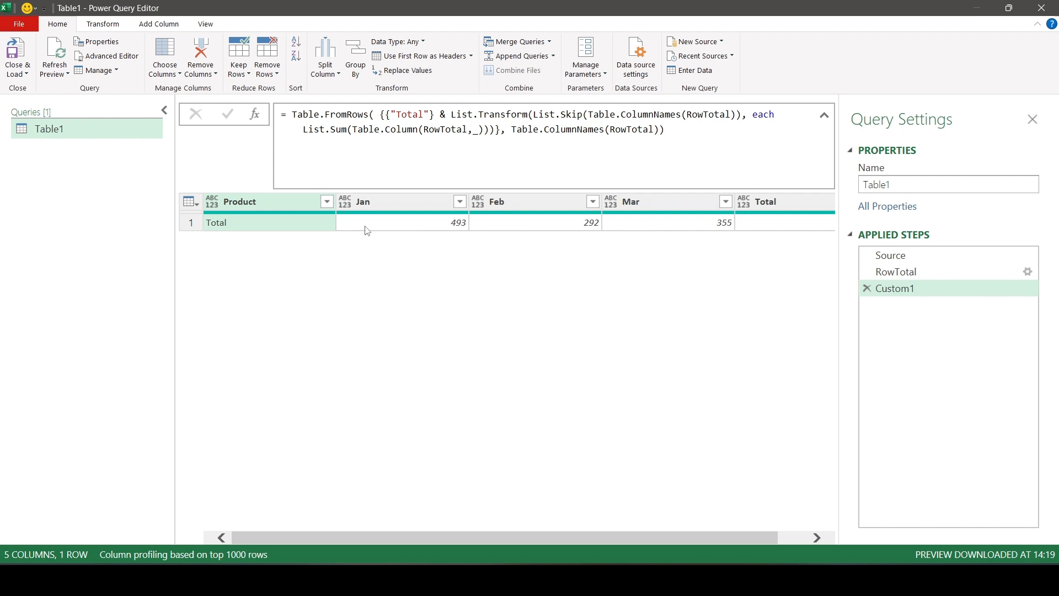
Step: Prepend RowTotal & to the Table.FromRows expression to append the total row to the product rows, and apply the formula
left_click(288, 115)
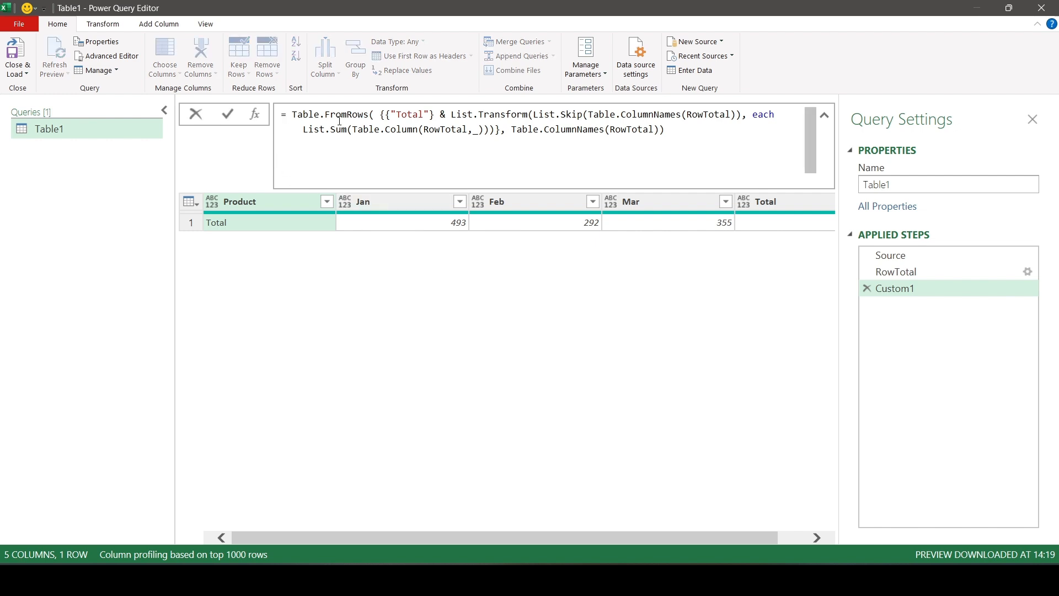
mouse_move(339, 120)
type("RowTota")
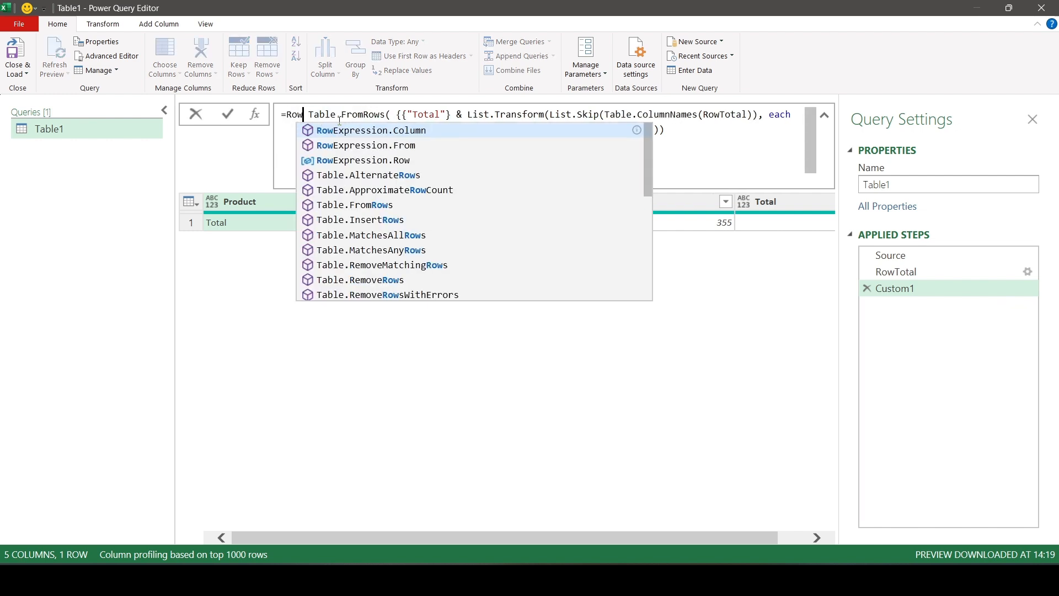
type("l ")
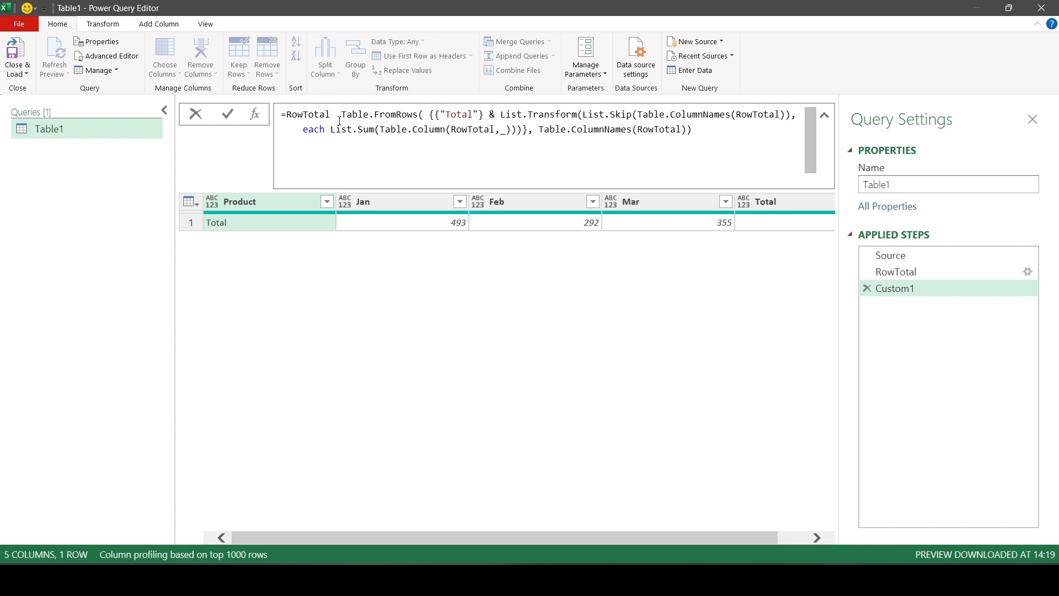
type("&")
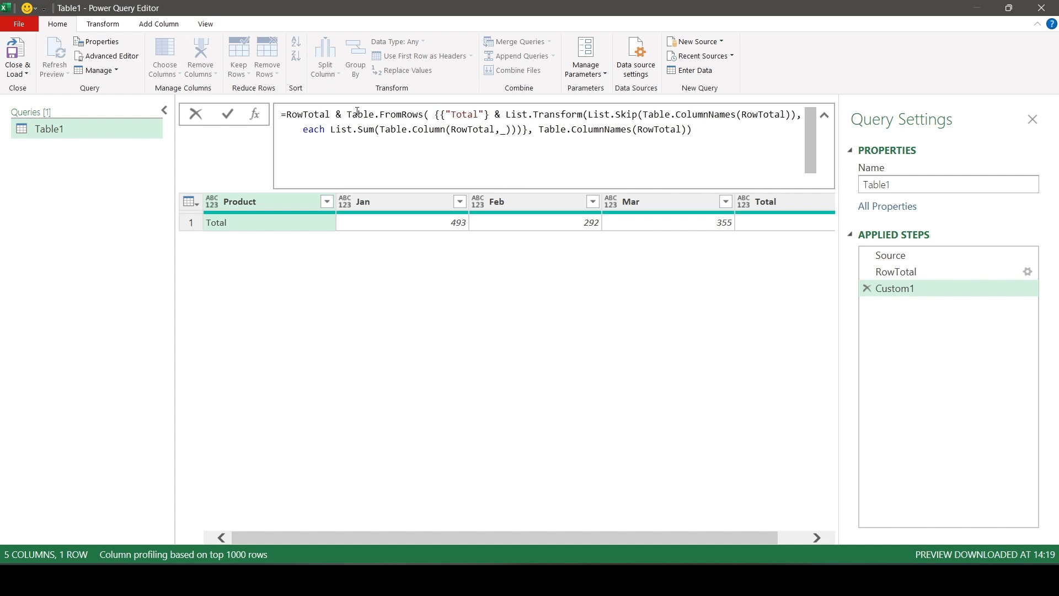
left_click(215, 121)
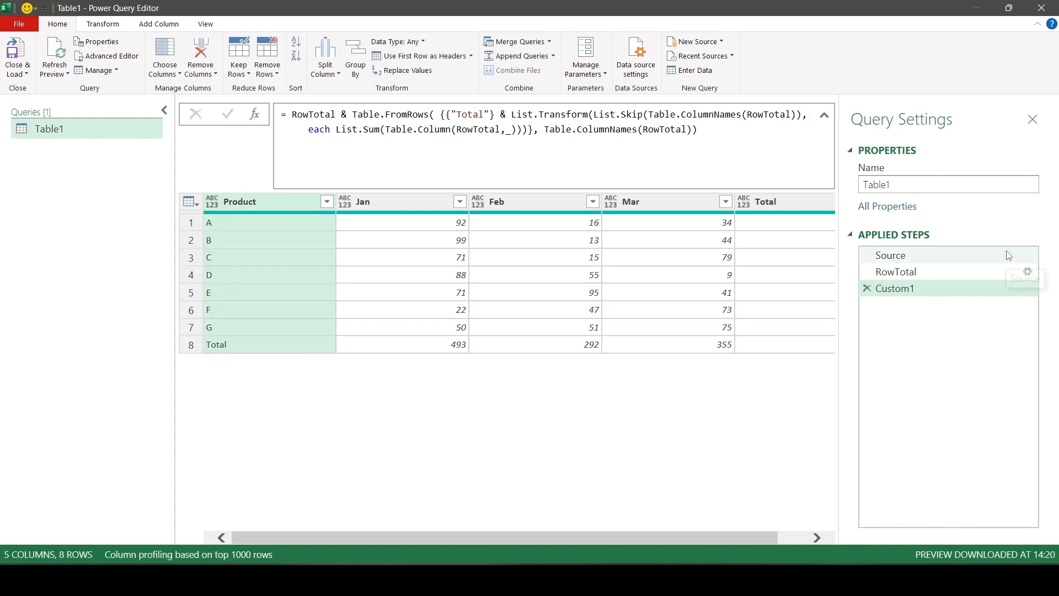
Step: Rename the Custom1 applied step as Result
left_click(937, 272)
left_click(902, 289)
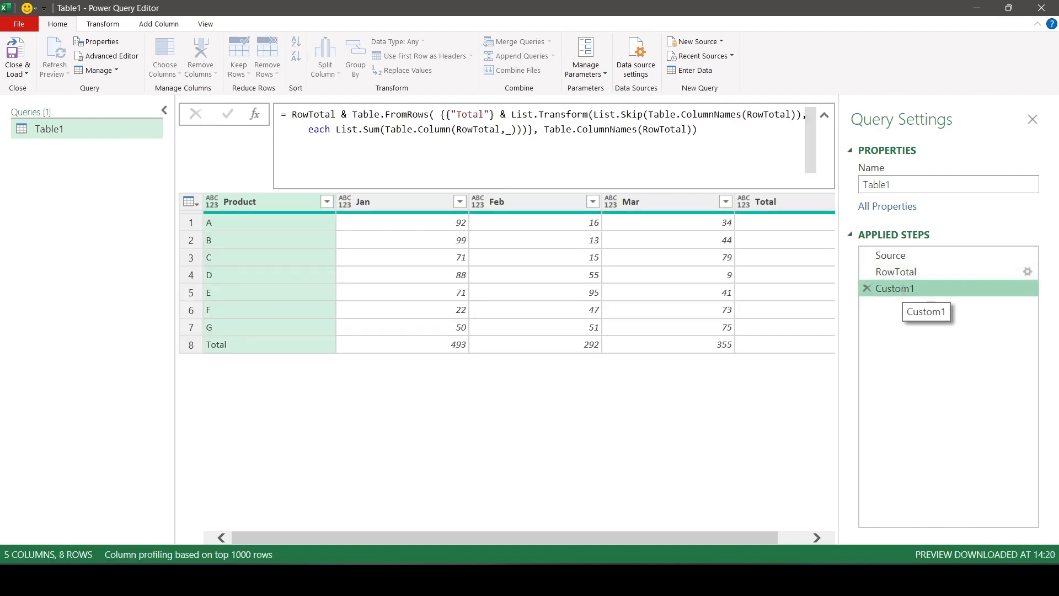
left_click(902, 288)
type("REsult")
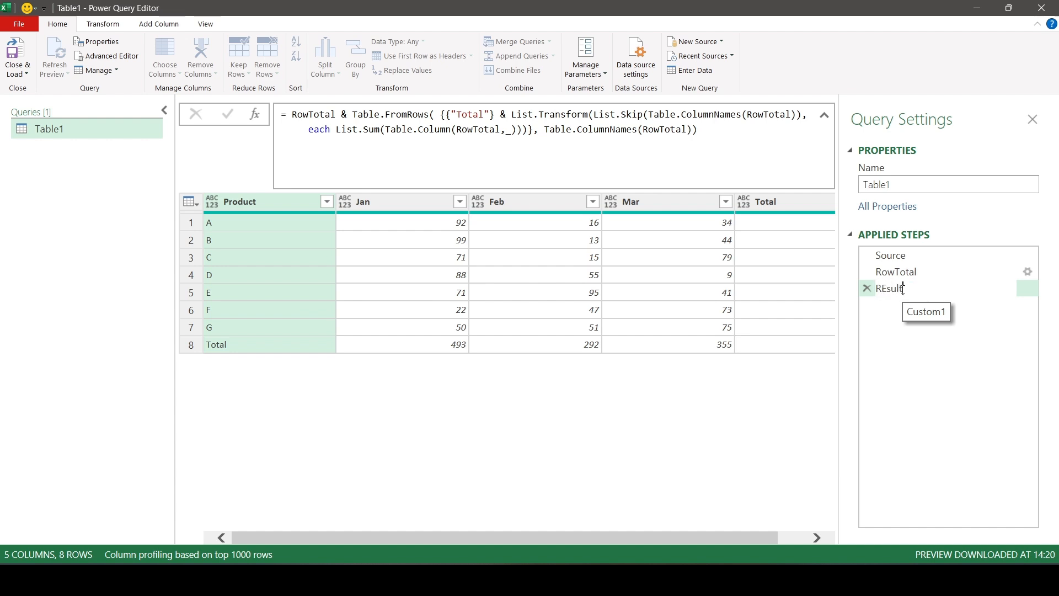
key("Return")
left_click(905, 289)
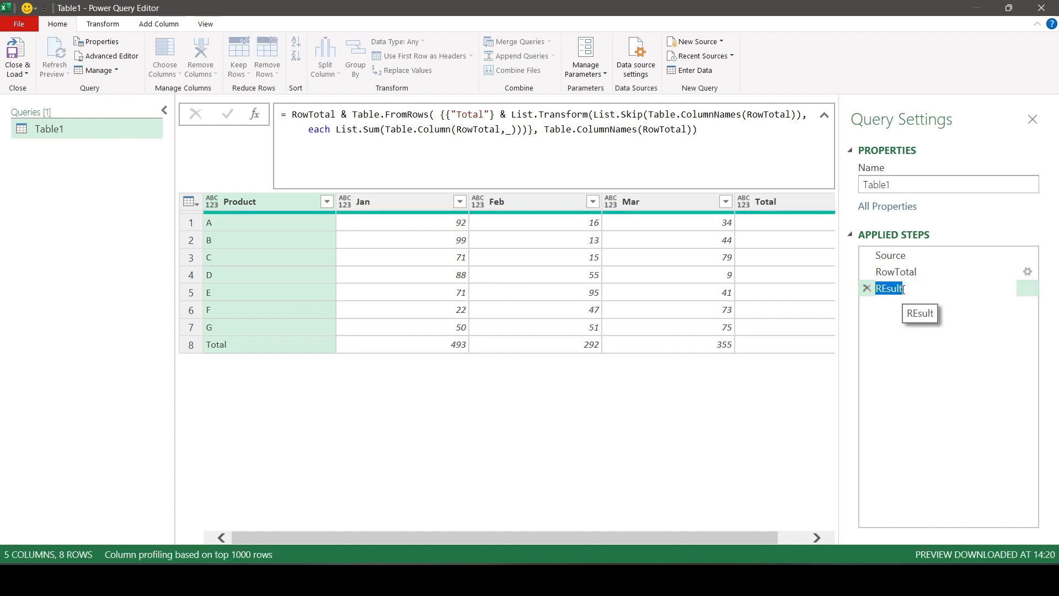
type("Result")
key("Return")
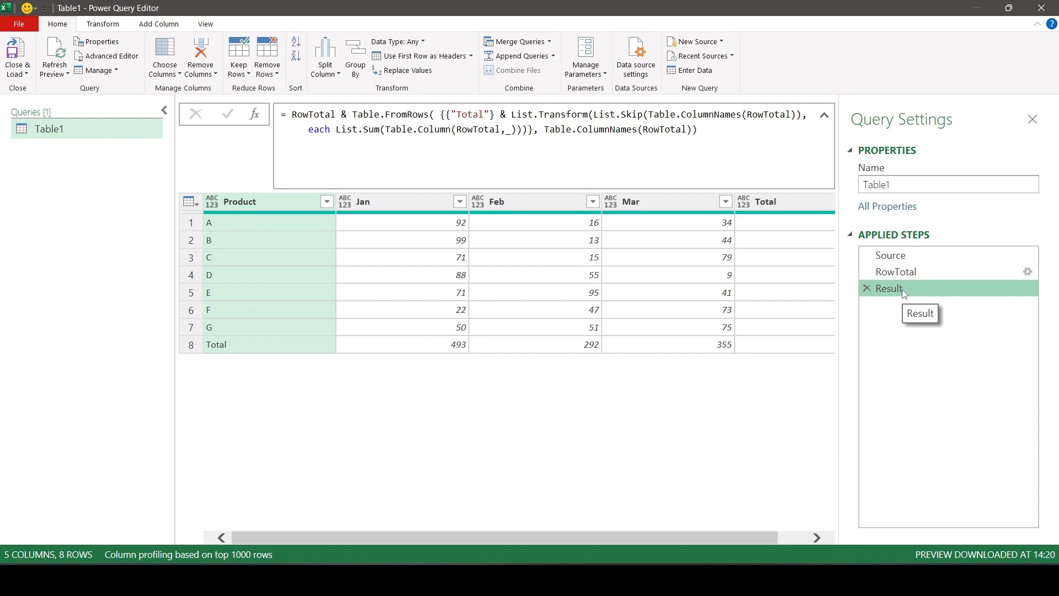